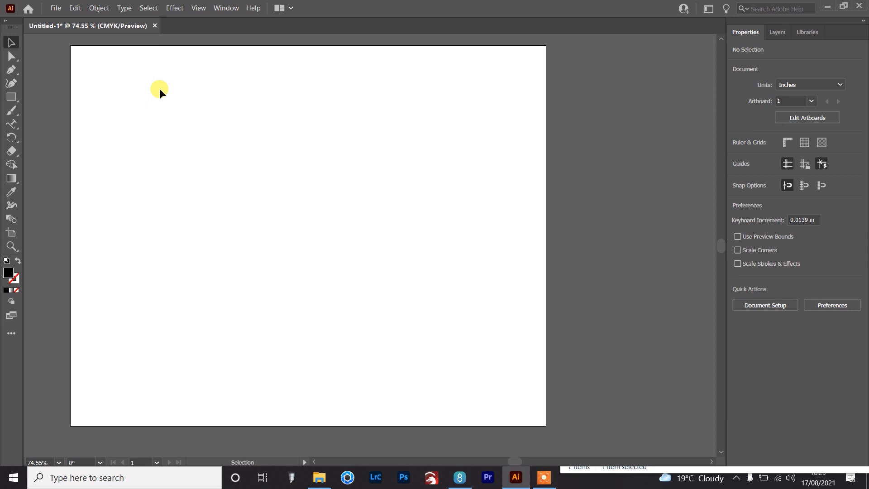
Switch the workspace layout from Essentials to Typography
left_click(11, 97)
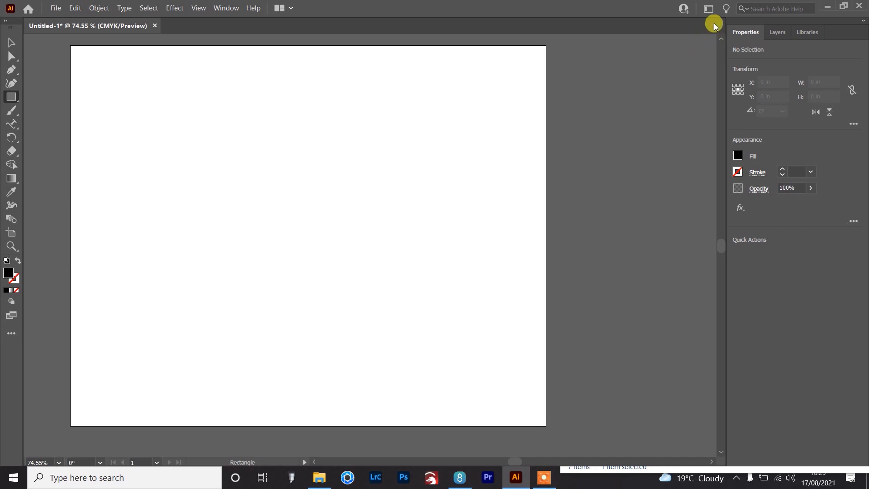
left_click(709, 10)
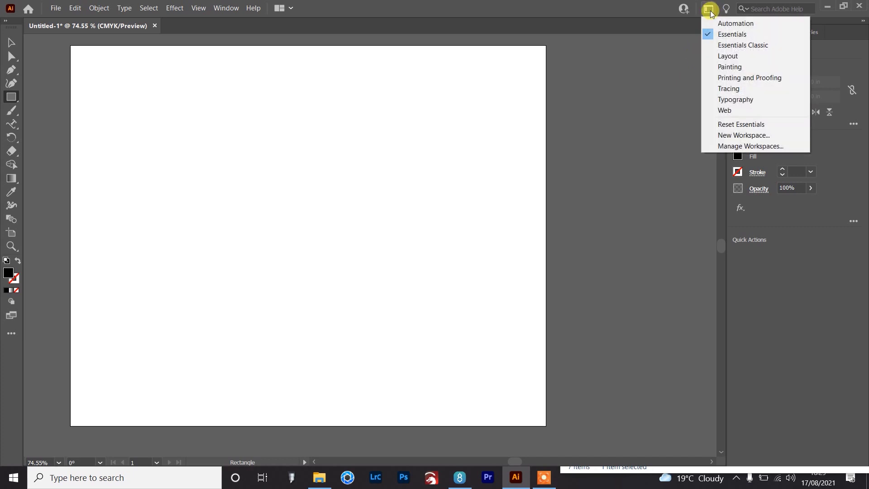
left_click(737, 100)
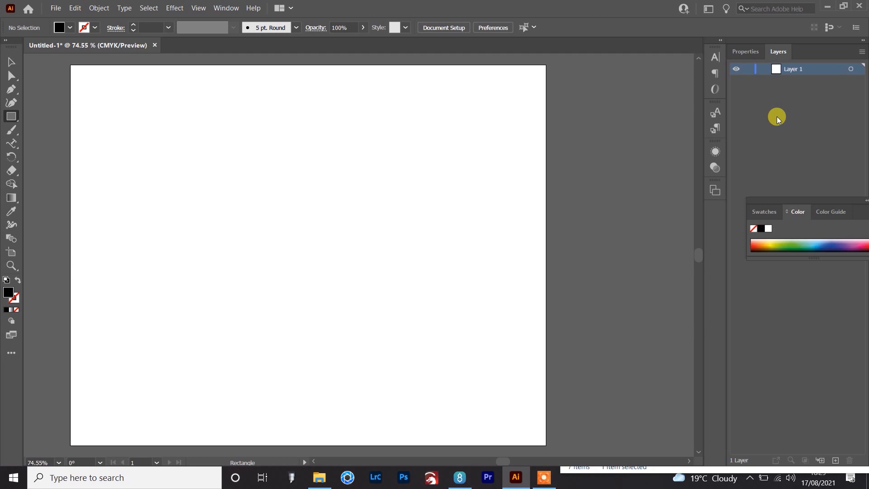
Draw a circle about 5.2 in wide with the Ellipse tool and move it to the centre of the artboard
left_click(13, 117)
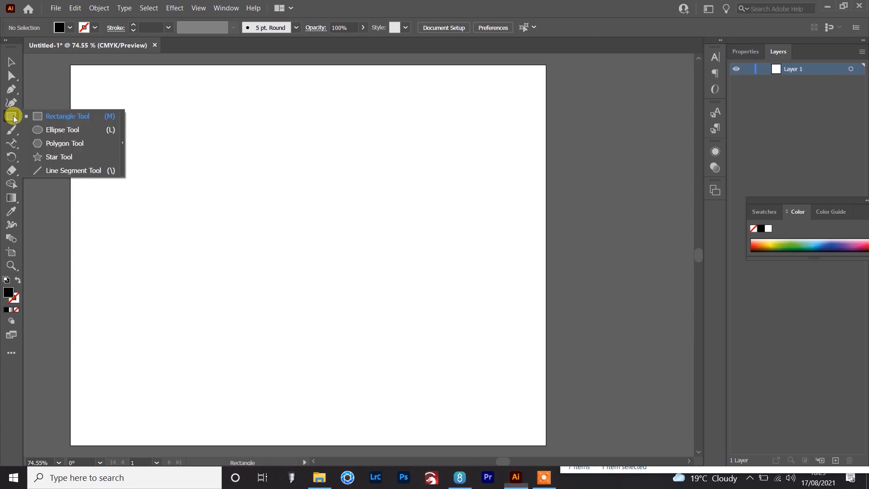
left_click(61, 129)
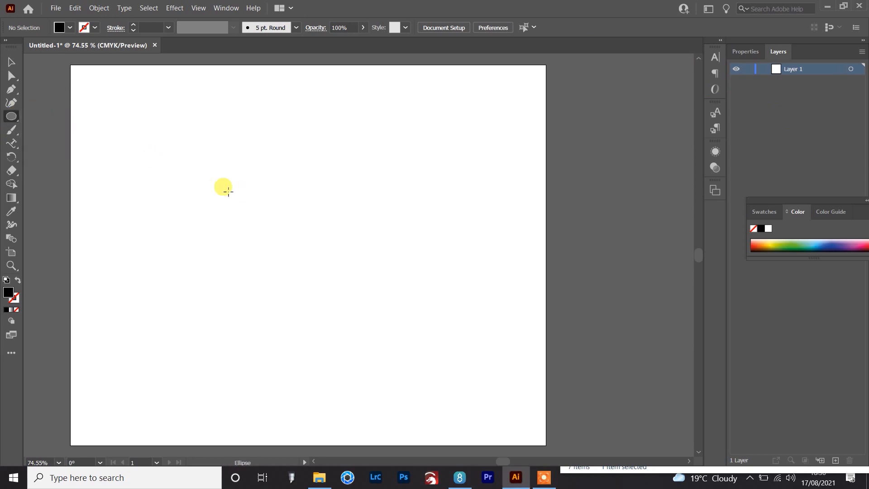
left_click_drag(180, 146, 427, 334)
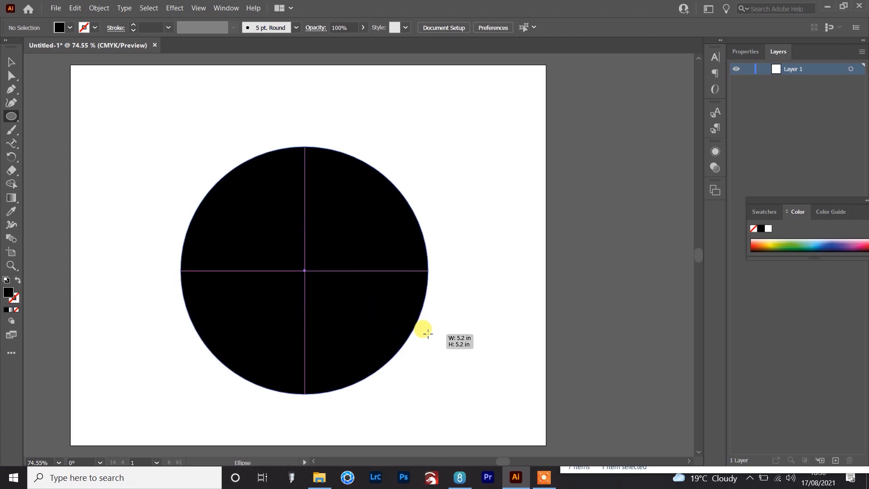
left_click_drag(428, 334, 428, 334)
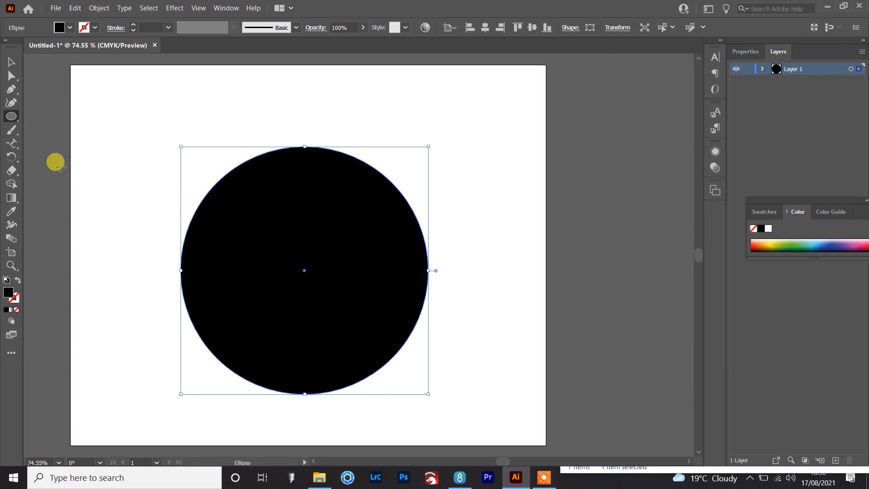
left_click(11, 62)
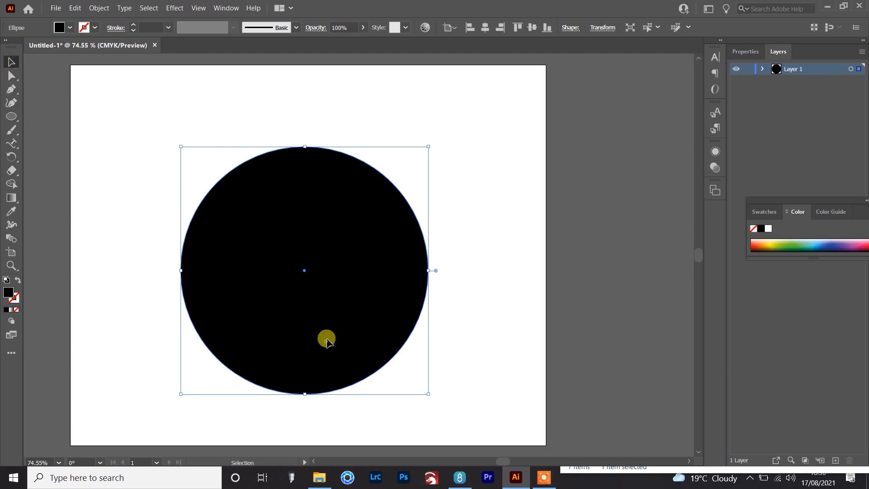
mouse_move(326, 340)
left_mouse_down()
mouse_move(330, 320)
mouse_move(326, 332)
left_mouse_up()
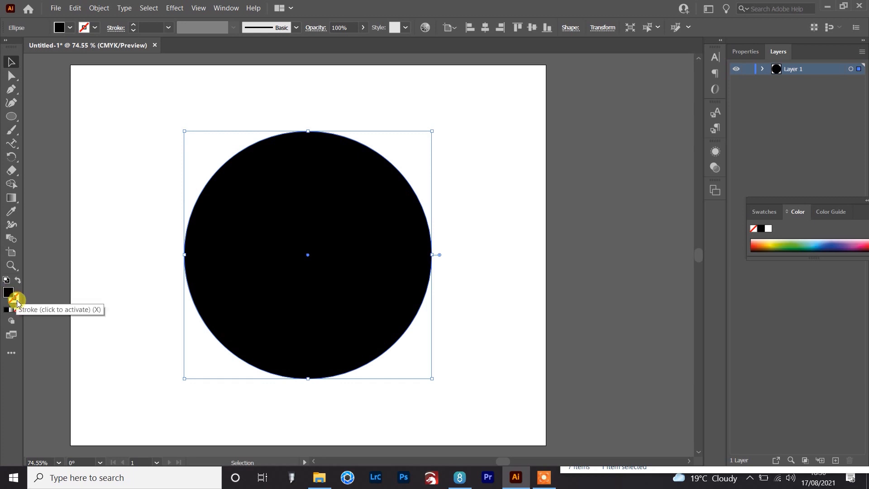
Give the circle no fill and a 4 pt black stroke, and enlarge it proportionally from its centre to nearly fill the artboard's height
left_click(17, 281)
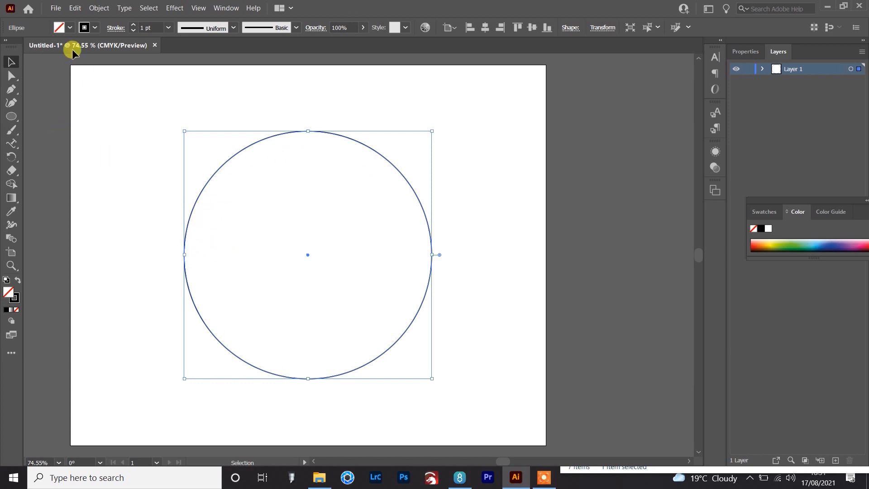
left_click(133, 24)
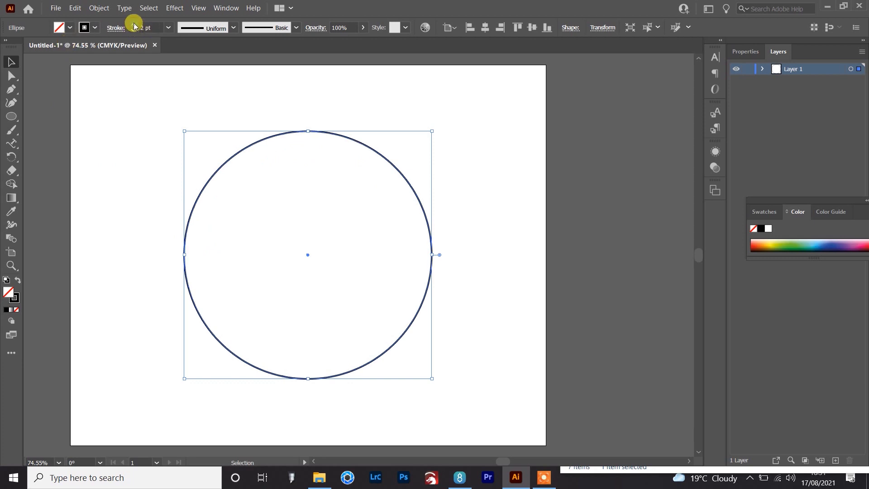
left_click(133, 25)
left_click(134, 25)
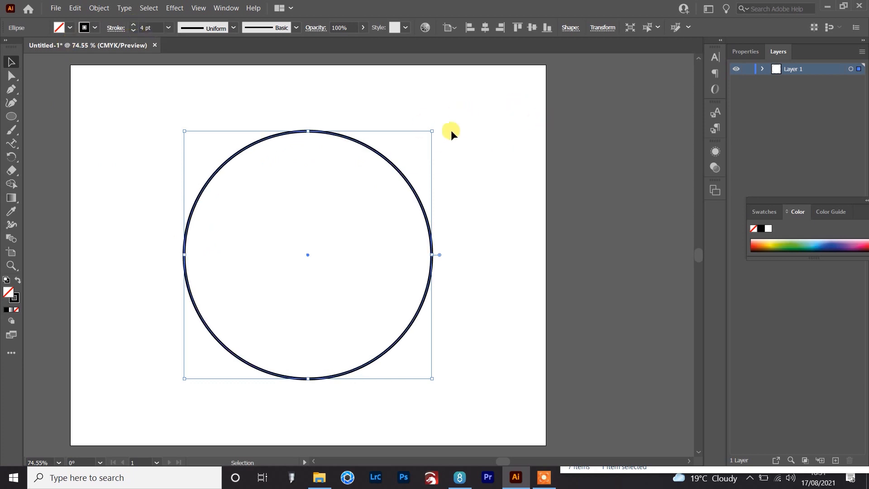
left_click_drag(432, 130, 511, 89)
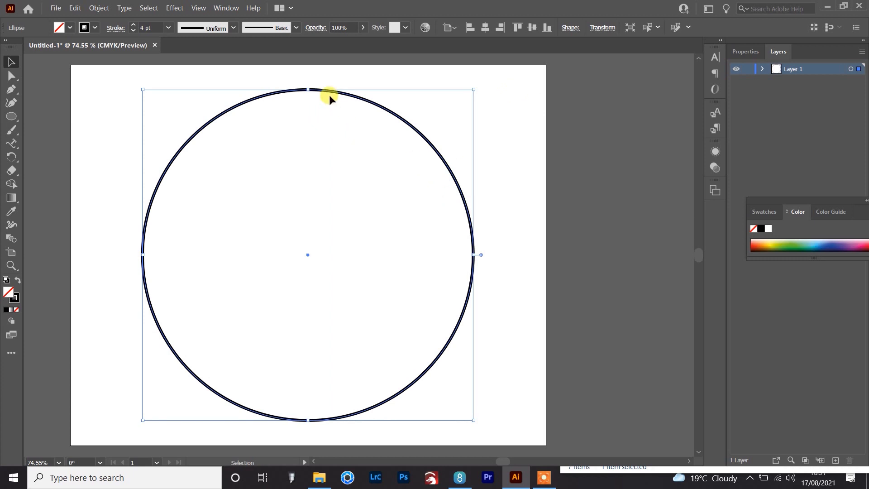
Align the circle's stroke to the inside of its path using the Stroke settings, and collapse them out of the way
key("z")
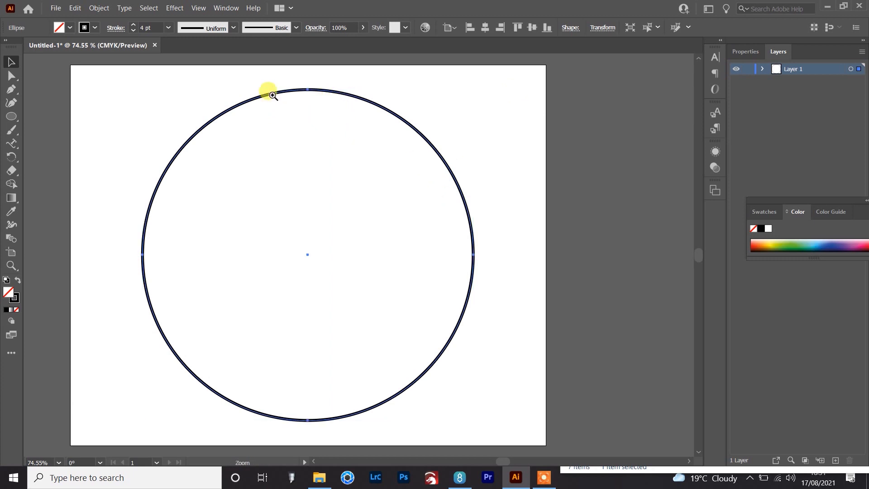
left_click(273, 95)
left_click(404, 247)
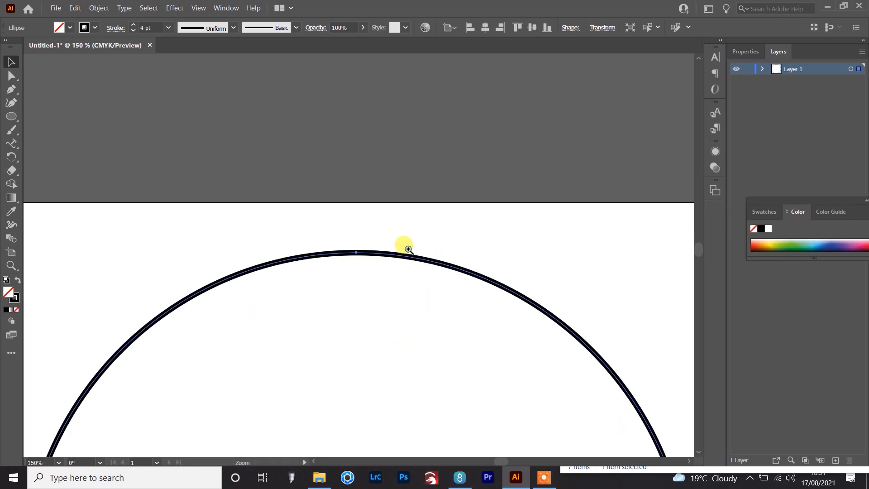
left_click(366, 250)
key("v")
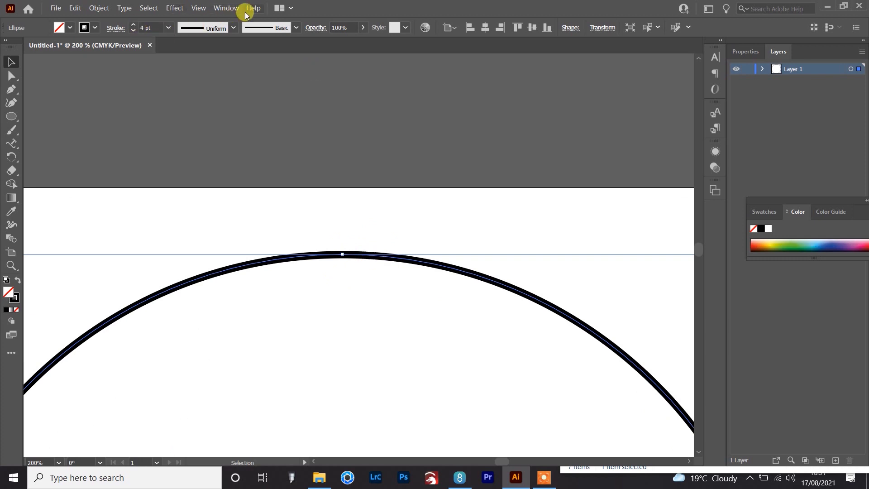
left_click(226, 8)
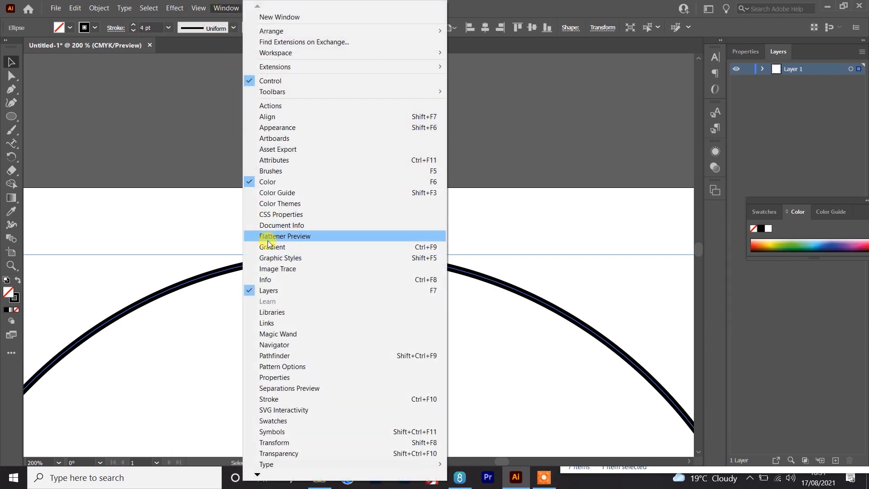
left_click(280, 399)
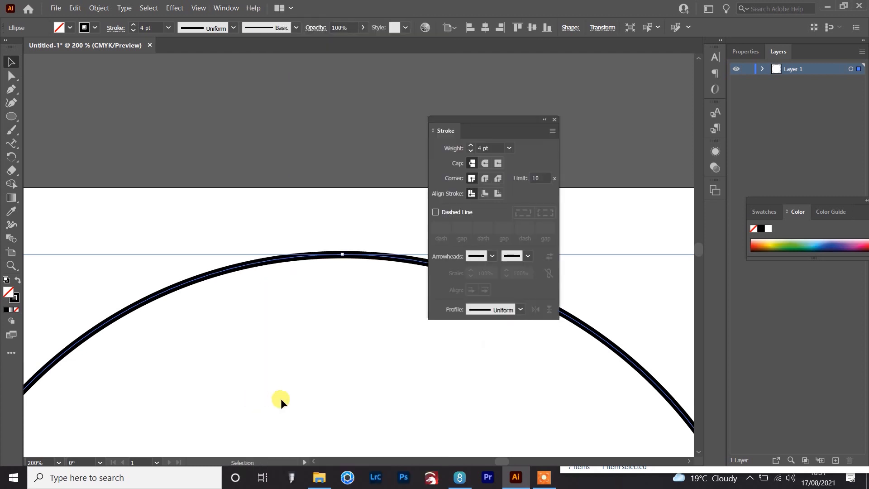
left_click_drag(480, 125, 615, 74)
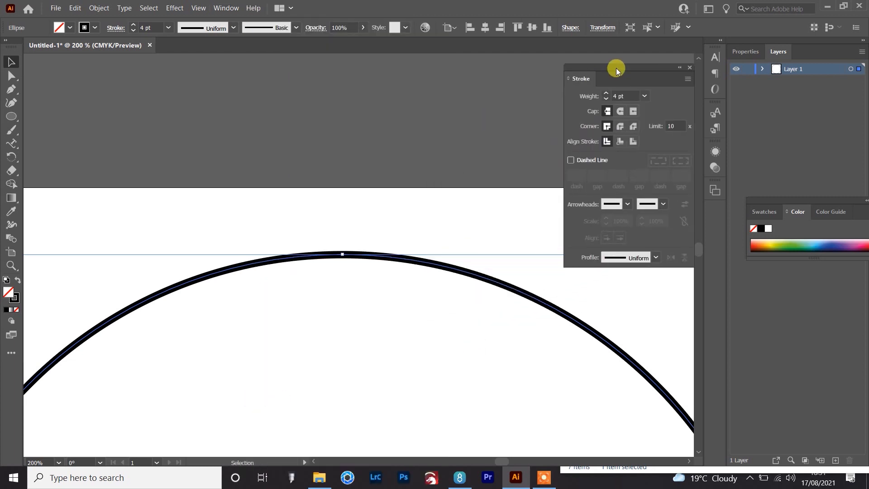
left_click(619, 142)
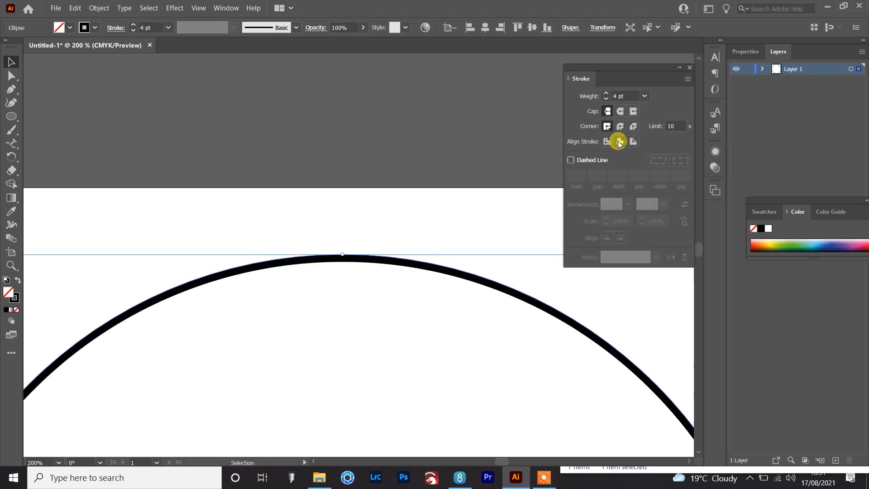
left_click(679, 67)
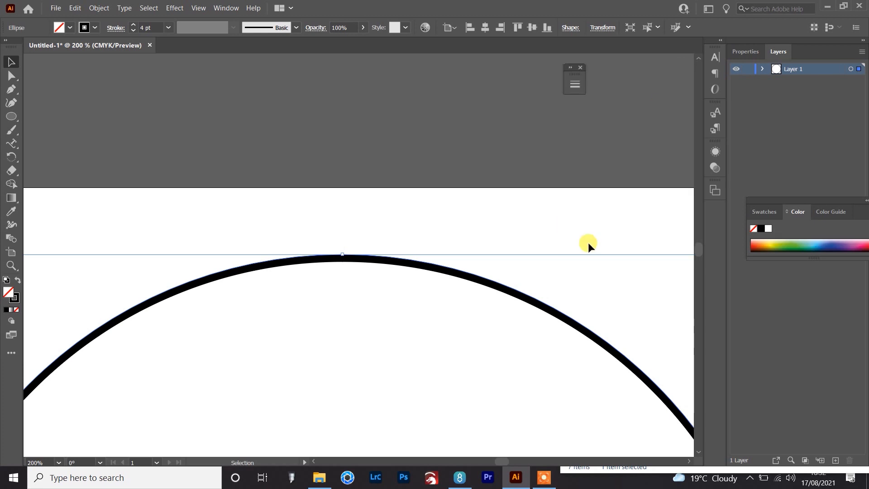
Show the circle's Appearance attributes in an enlarged panel and duplicate its 4 pt black stroke
key("ctrl+0")
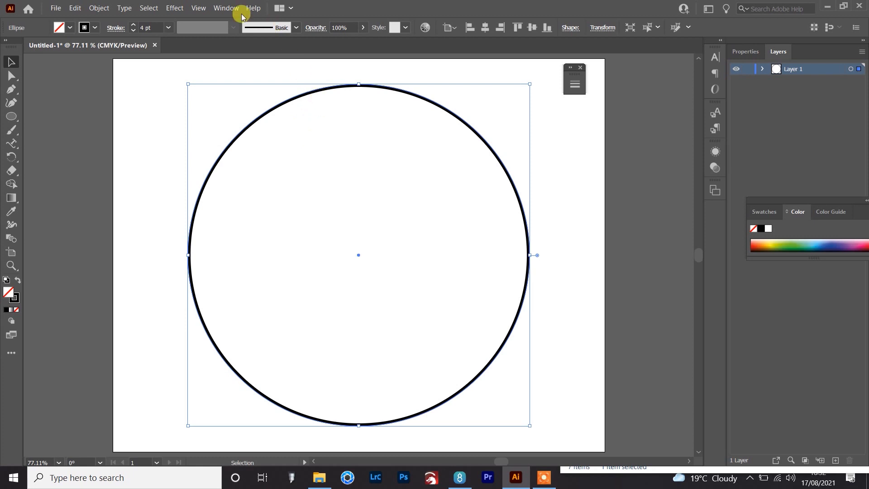
left_click(225, 7)
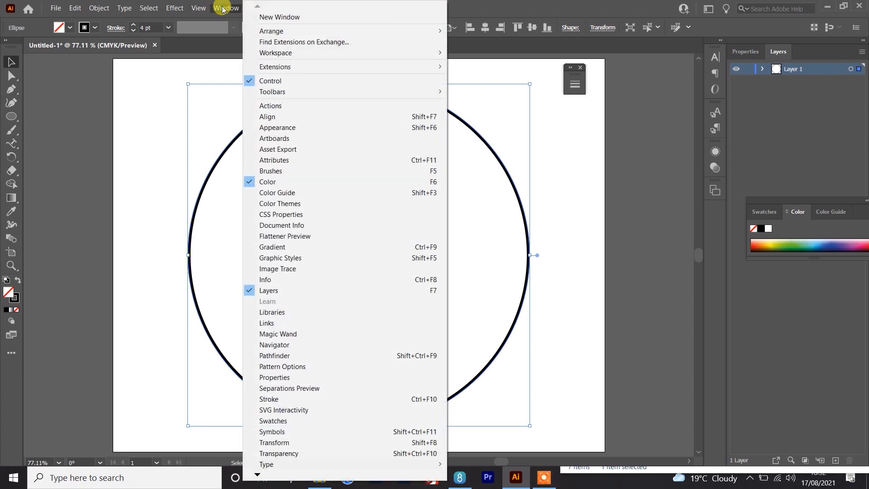
left_click(301, 128)
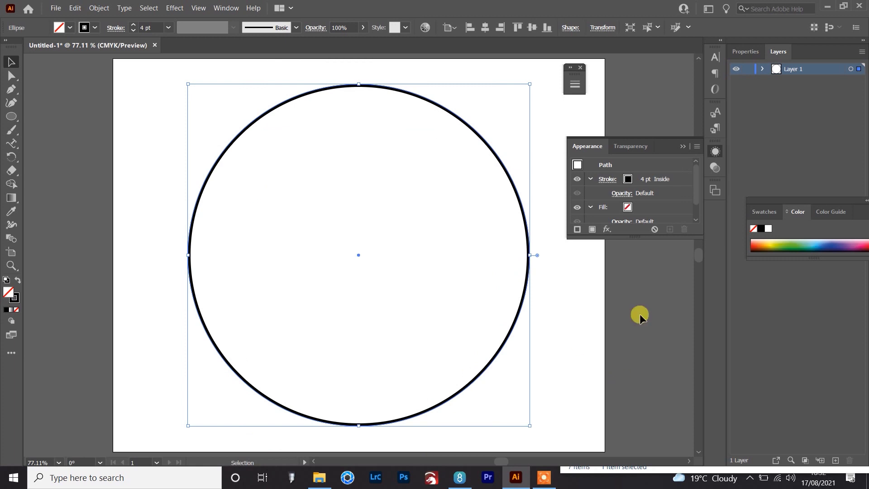
left_click_drag(634, 238, 647, 424)
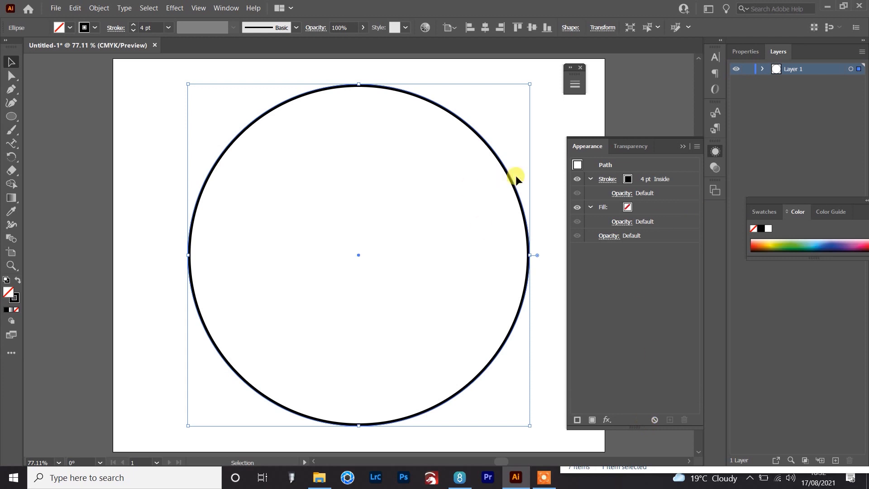
left_click(682, 181)
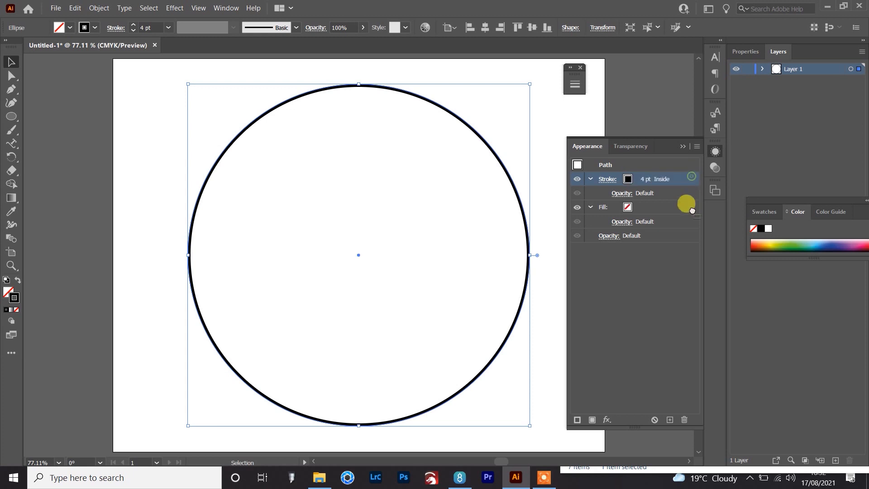
left_click(669, 420)
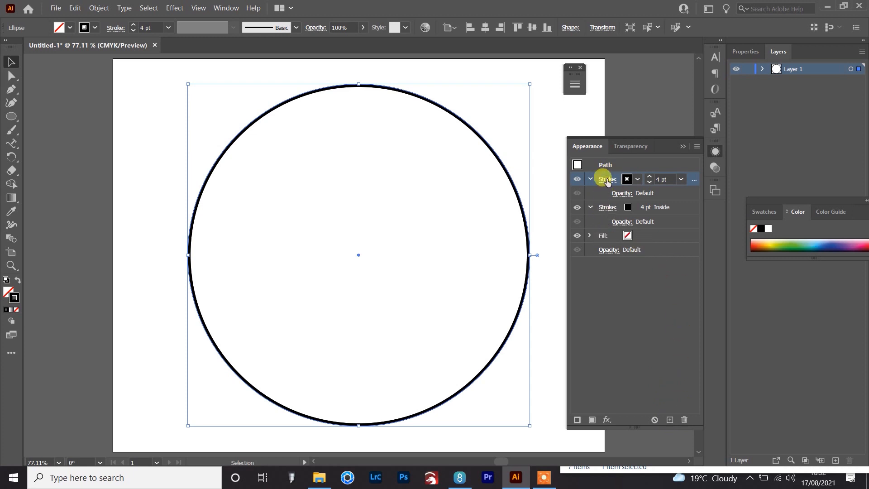
Colour the lower of the two strokes CMYK Red and set its weight to 7 pt
left_click(679, 207)
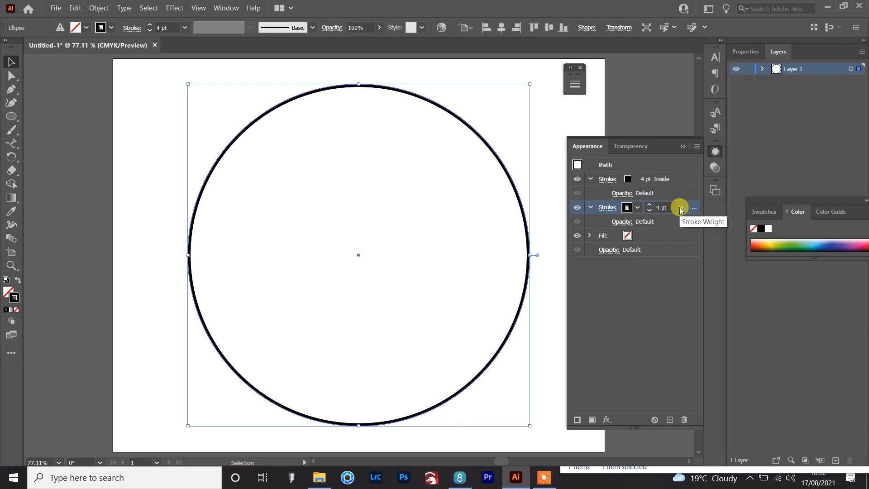
left_click(627, 207)
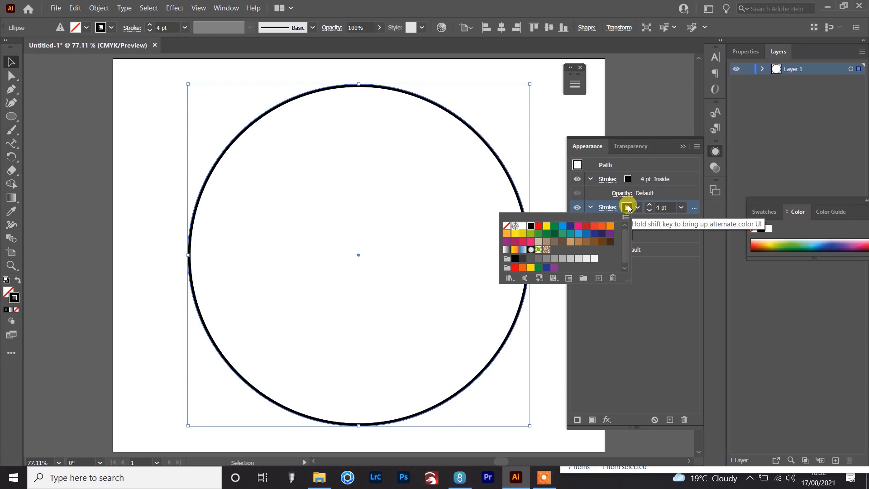
left_click(537, 227)
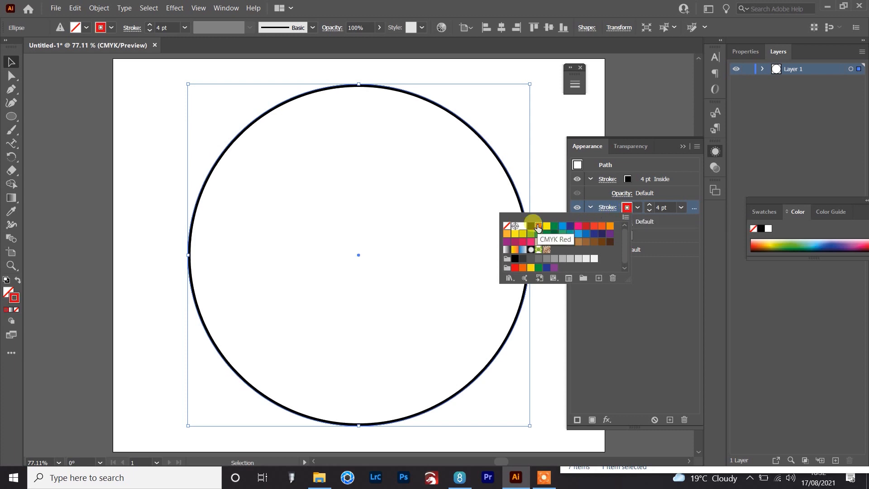
left_click(649, 205)
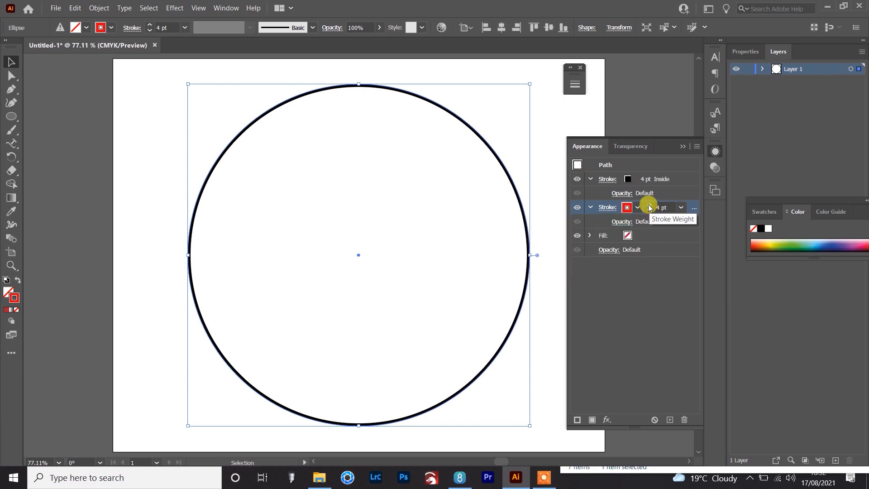
left_click(650, 205)
left_click(650, 205)
left_click(650, 206)
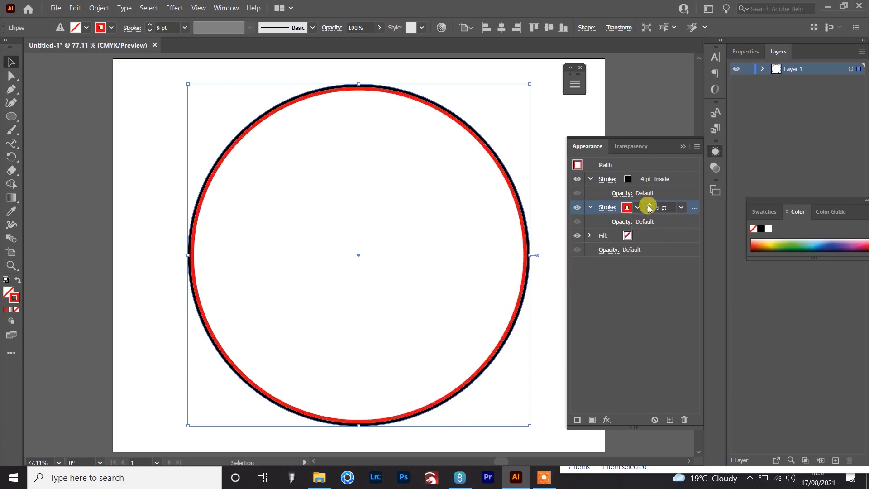
left_click(650, 205)
left_click(650, 211)
left_click(650, 211)
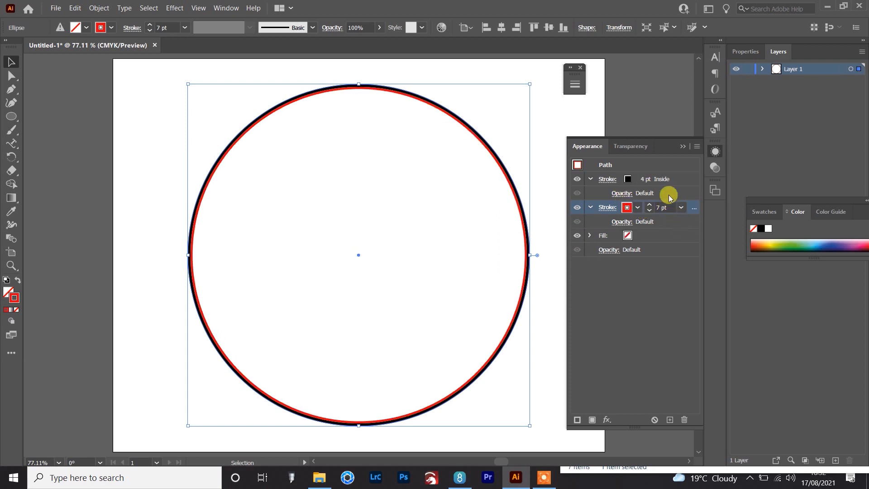
Duplicate the red 7 pt stroke in the circle's appearance
left_click(693, 202)
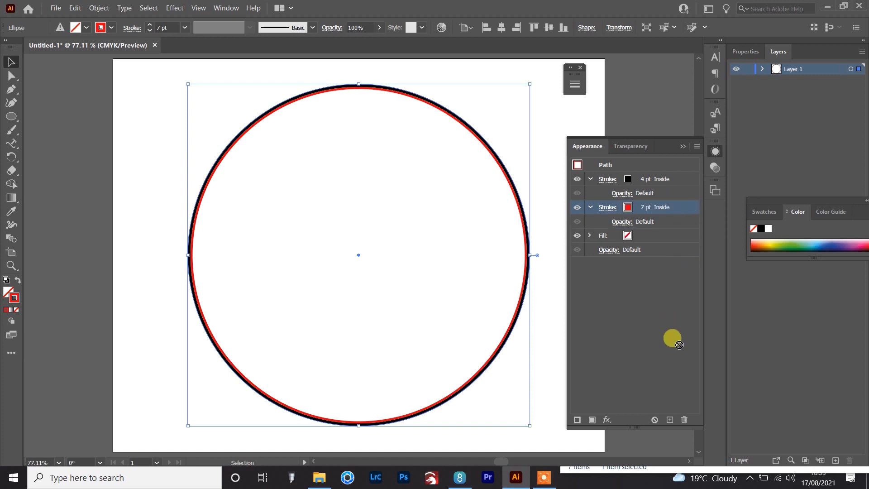
left_click(670, 420)
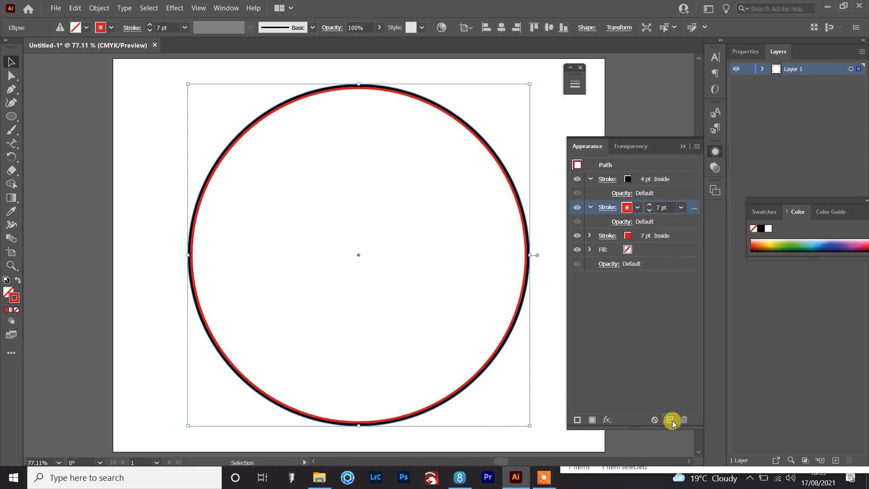
Colour the lowest of the circle's three strokes Black and set its weight to 9 pt
left_click(627, 237)
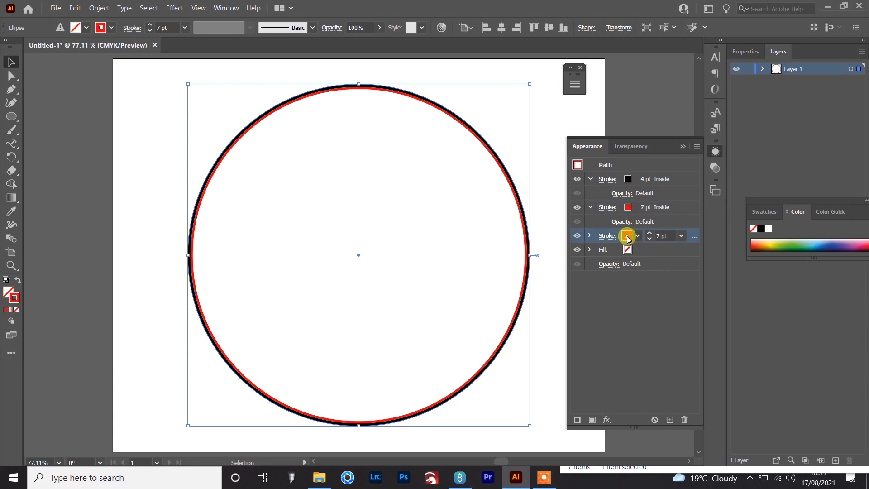
left_click(627, 236)
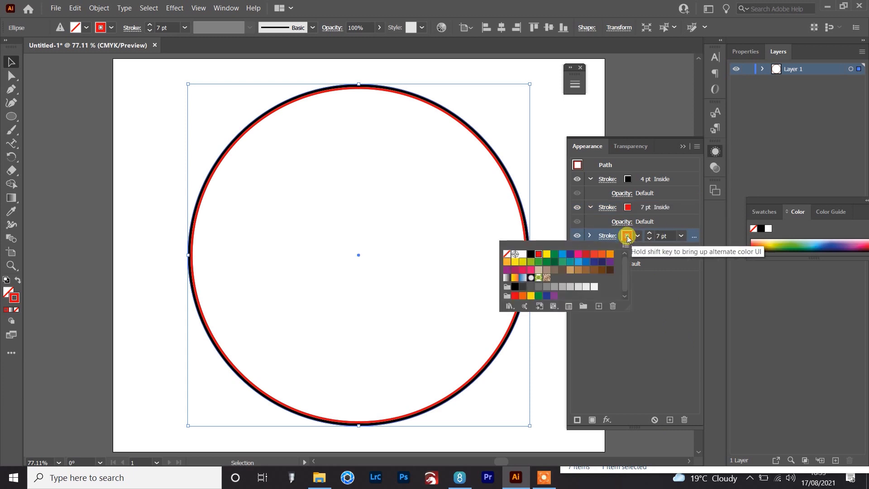
left_click(532, 255)
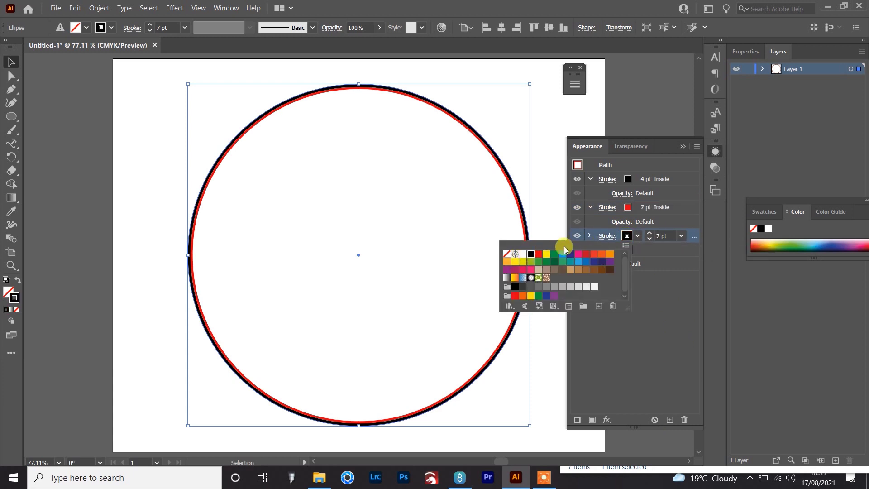
left_click(650, 233)
left_click(650, 233)
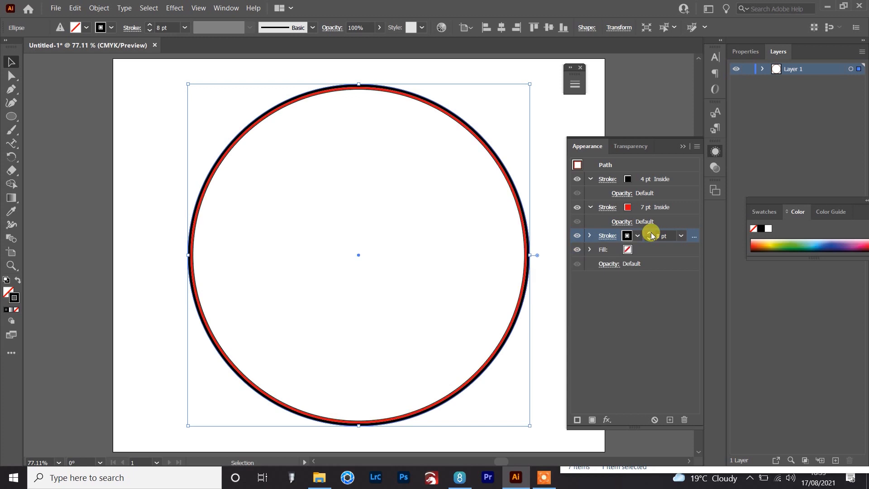
left_click(650, 233)
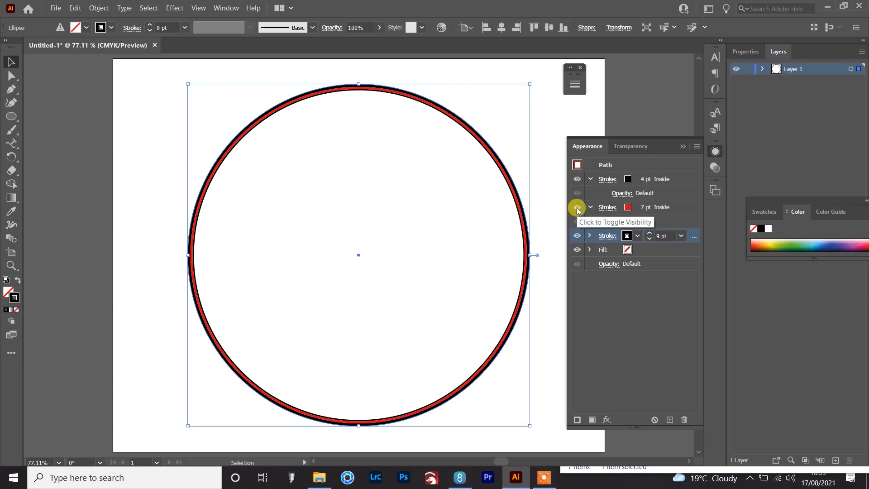
Hide the circle's 4 pt black and 7 pt red strokes and show them again one at a time to examine the stacking
left_click(577, 179)
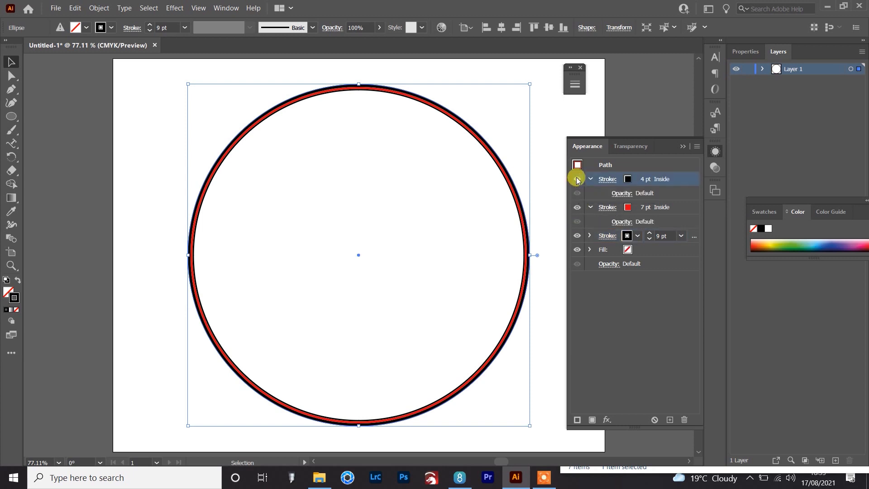
left_click(577, 206)
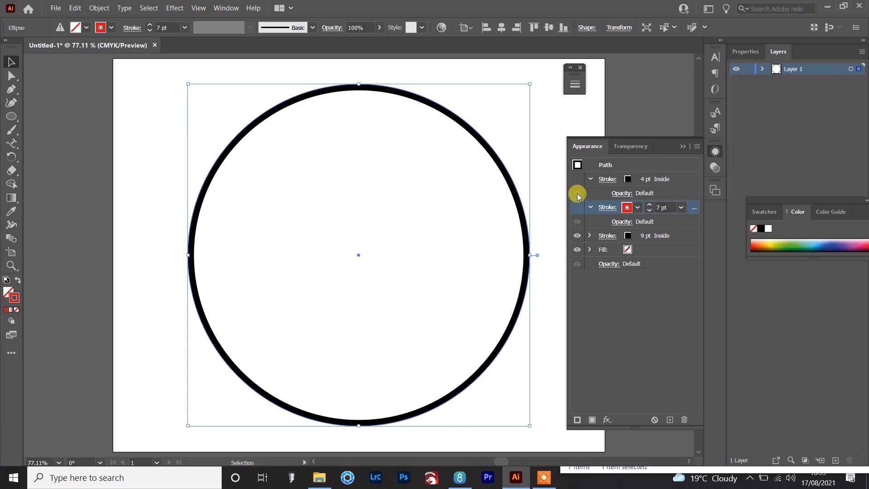
left_click(577, 219)
left_click(578, 209)
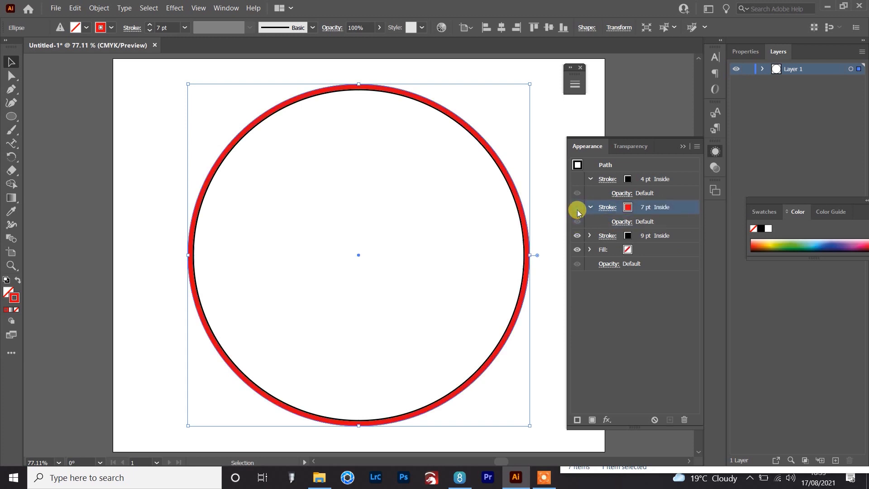
left_click(577, 179)
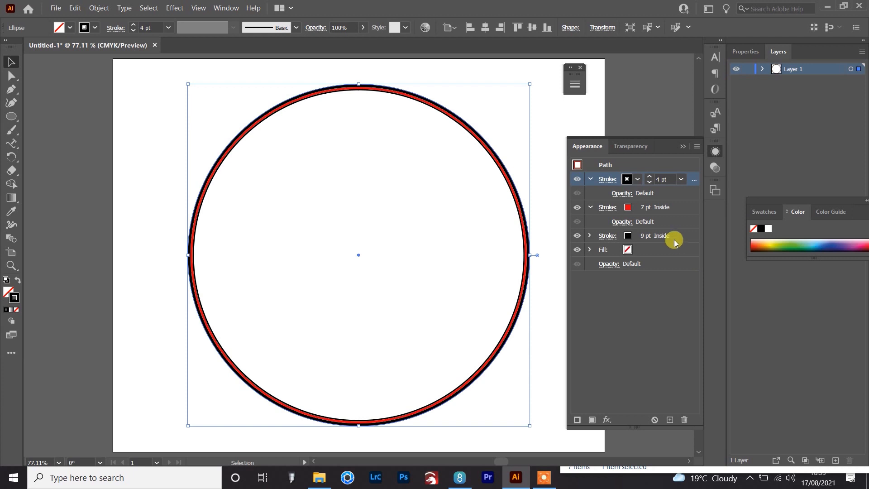
Duplicate the 9 pt black stroke, colour the lower copy CMYK Red and set its weight to 35 pt
left_click(688, 236)
key("ctrl+alt+/")
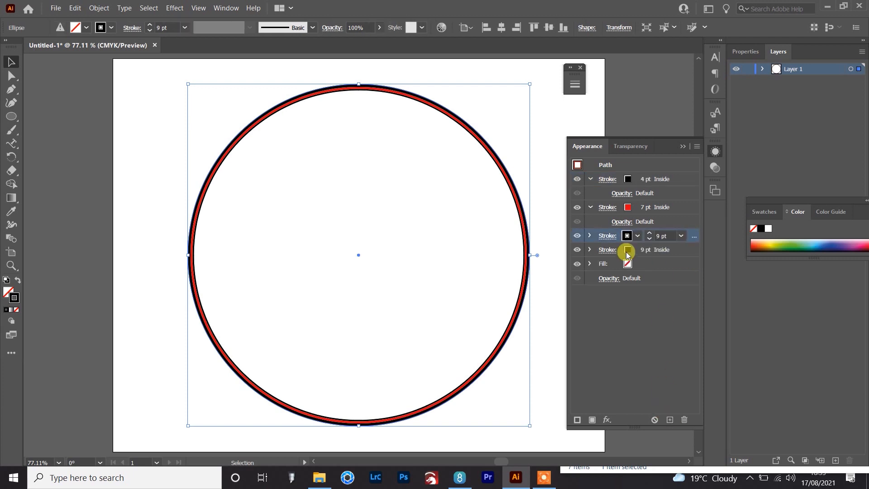
left_click(627, 249)
scroll(656, 250, "up", 20)
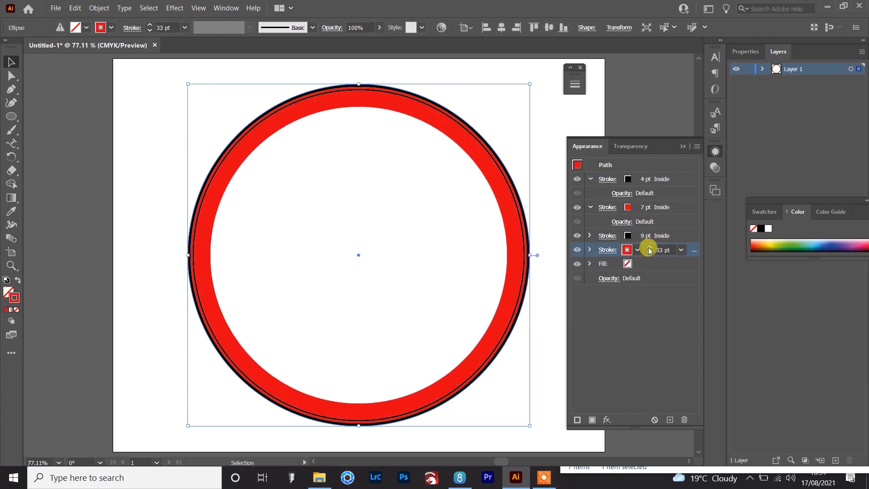
Duplicate the 35 pt red stroke, colour the lower copy Black and set its weight to 37 pt
key("ctrl+alt+/")
left_click(627, 263)
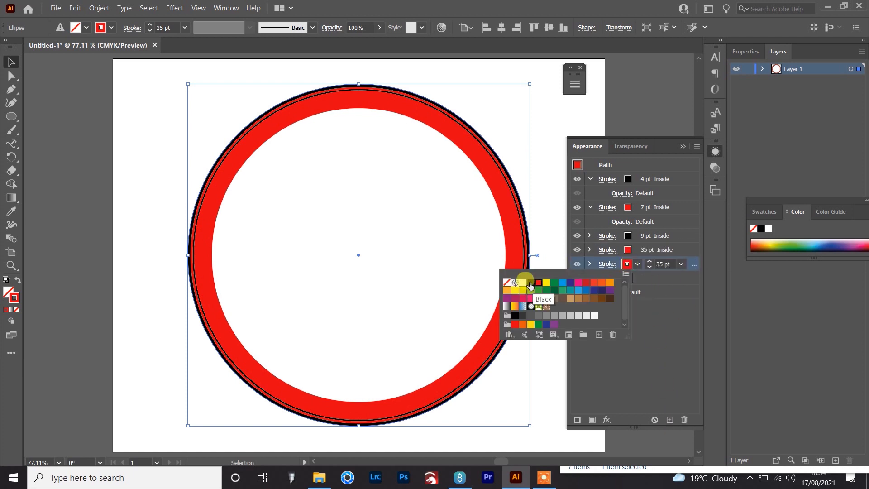
left_click(525, 284)
scroll(651, 263, "up", 2)
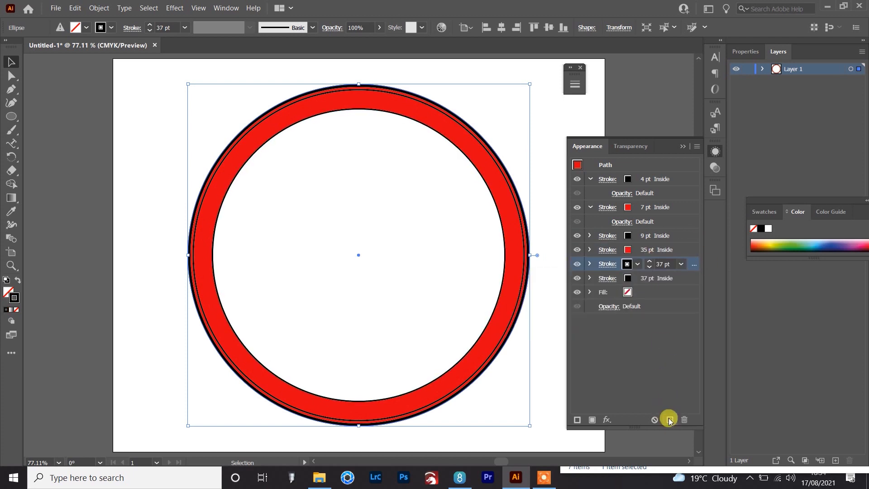
Duplicate the 37 pt black stroke, colour the lower copy red and set its weight to 40 pt
key("ctrl+alt+/")
left_click(627, 278)
scroll(648, 277, "up", 3)
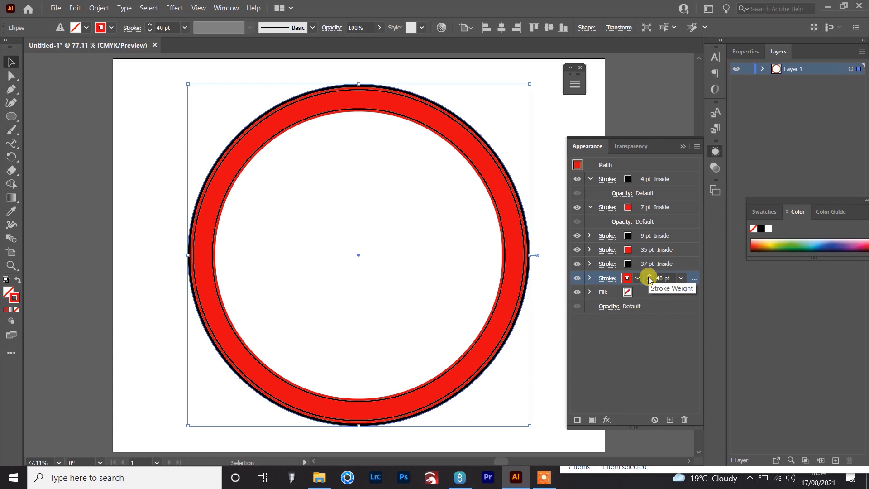
Duplicate the 40 pt red stroke, colour the lower copy black and set its weight to 44 pt
left_click(670, 419)
left_click(627, 292)
left_click(525, 313)
scroll(652, 292, "up", 2)
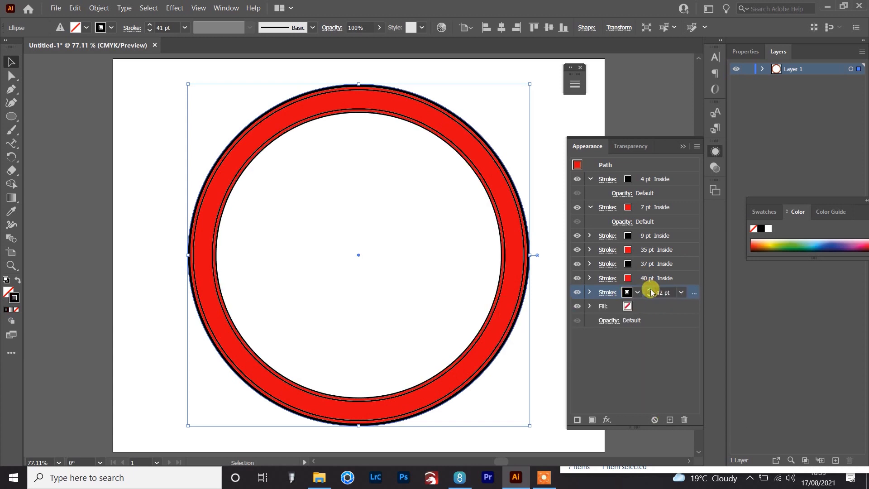
scroll(650, 292, "up", 2)
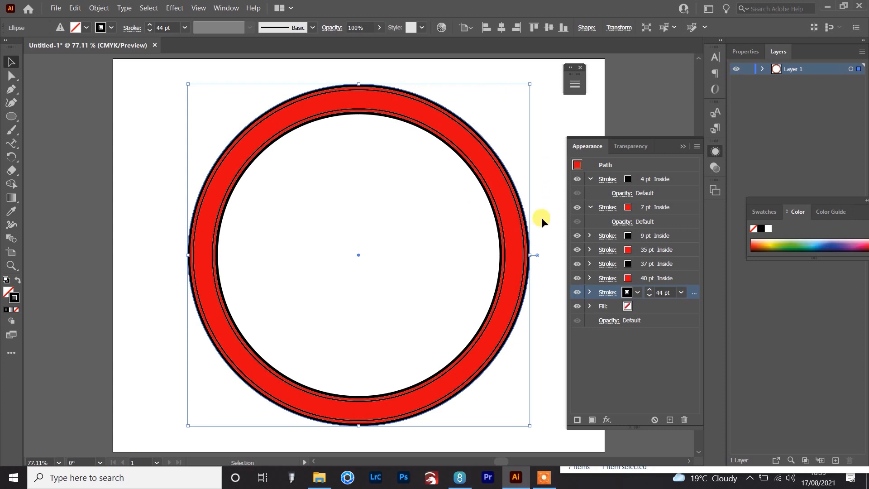
Draw a second, slightly smaller circle overlapping the ring and set its stroke to None
left_click(358, 103)
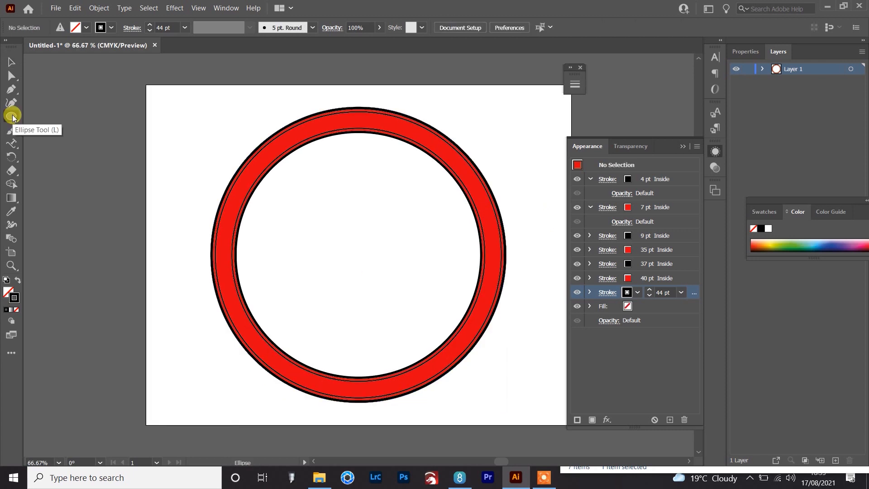
left_click(11, 116)
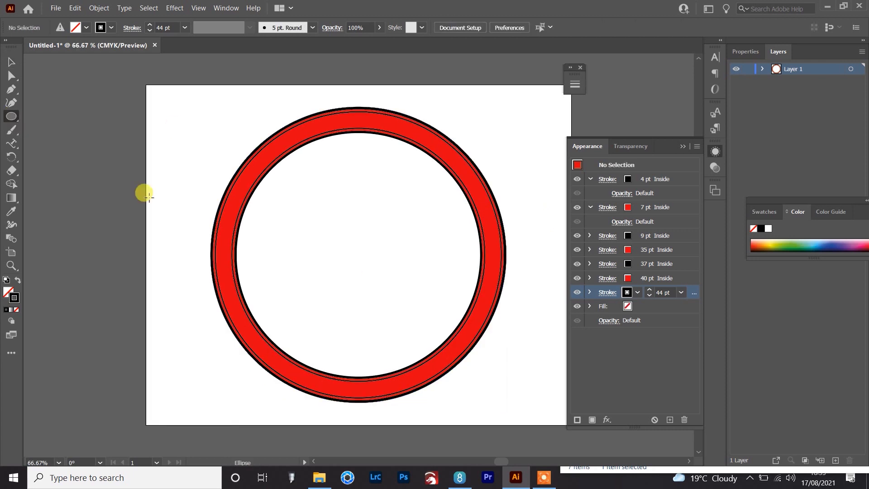
left_click_drag(188, 137, 399, 395)
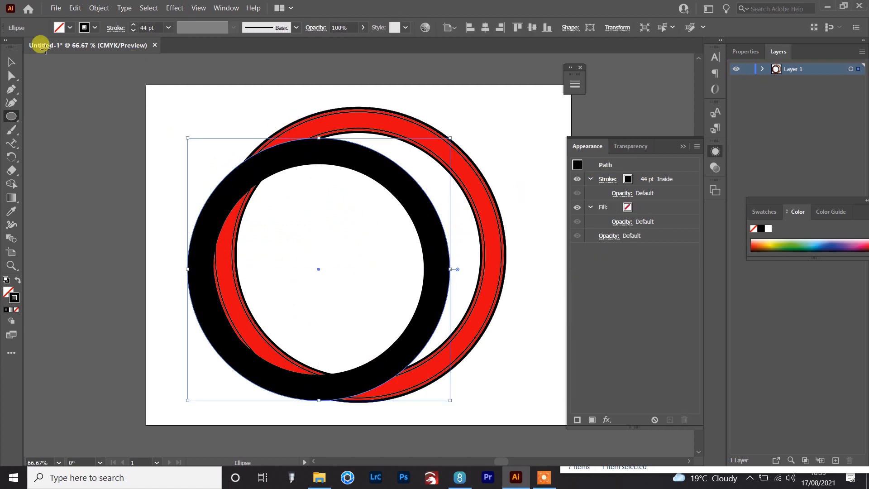
left_click(95, 27)
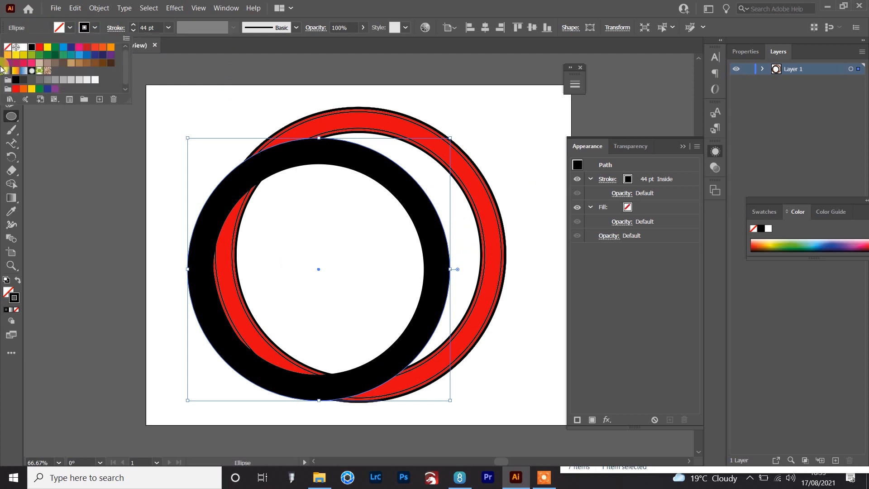
left_click(7, 48)
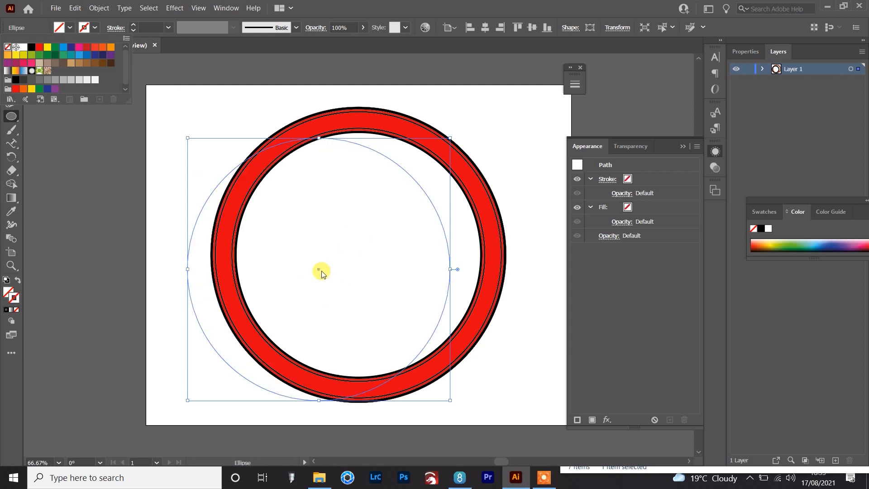
Centre the unstroked circle on the ring and scale it so its path runs near the inner edge of the wide red band
left_click(358, 258)
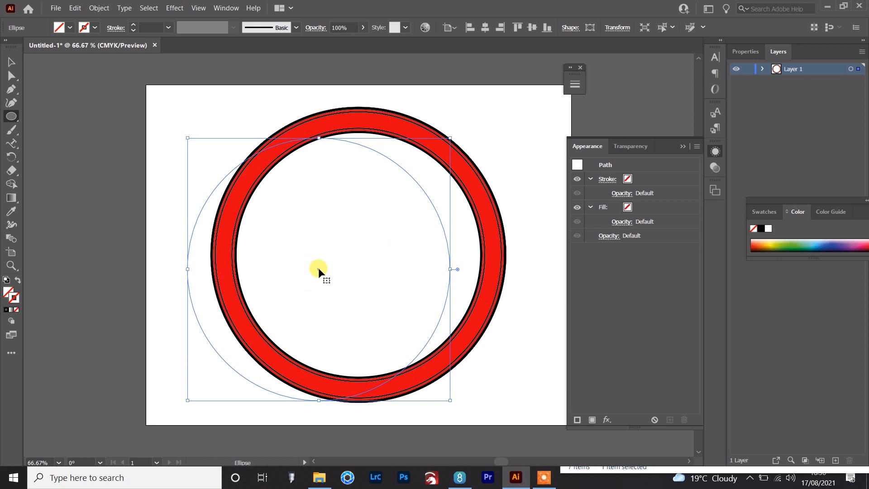
left_click_drag(319, 268, 356, 252)
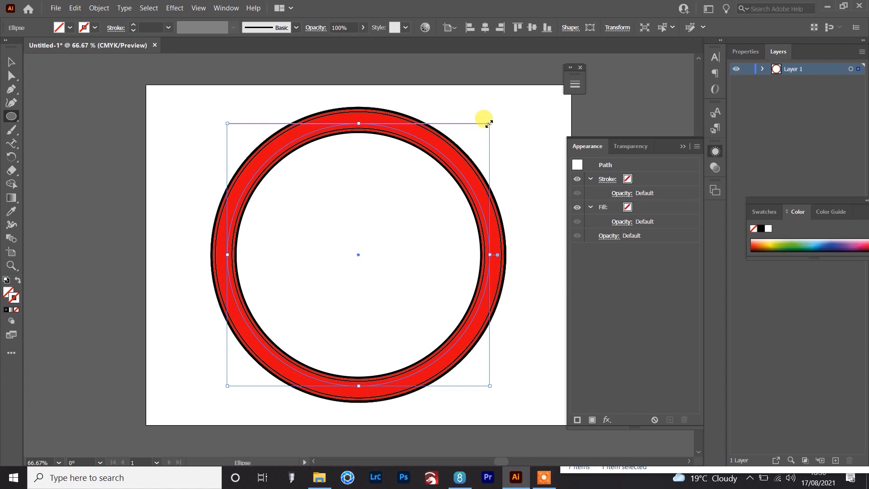
mouse_move(490, 123)
left_mouse_down()
mouse_move(485, 133)
mouse_move(501, 126)
left_mouse_up()
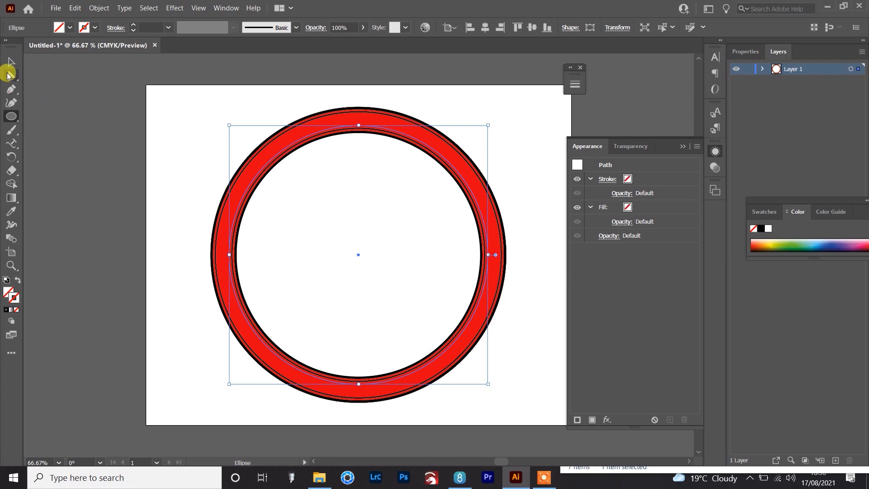
Place placeholder text along the unstroked circle, starting at its topmost point, with the Type on a Path tool
left_click(12, 142)
left_click(36, 143)
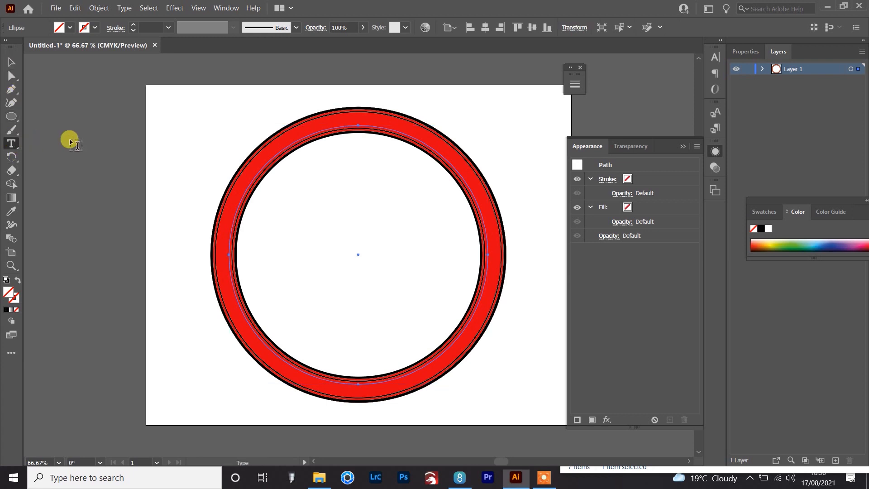
left_click(12, 145)
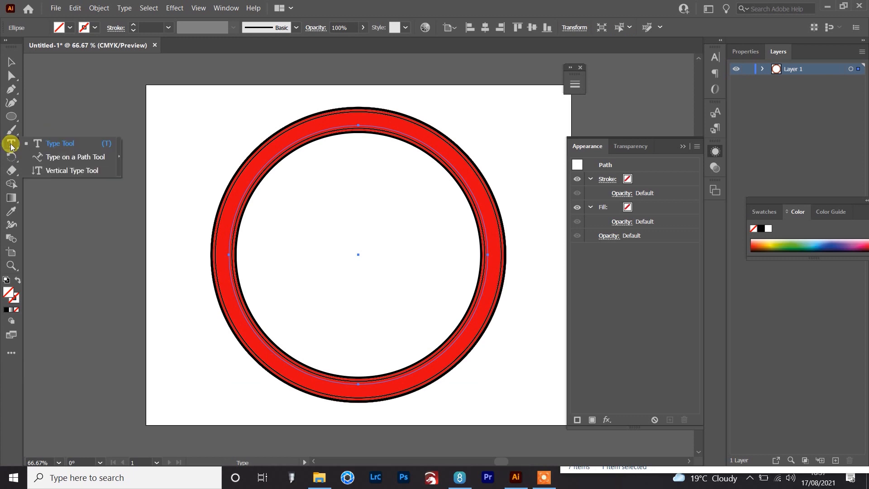
left_click(76, 158)
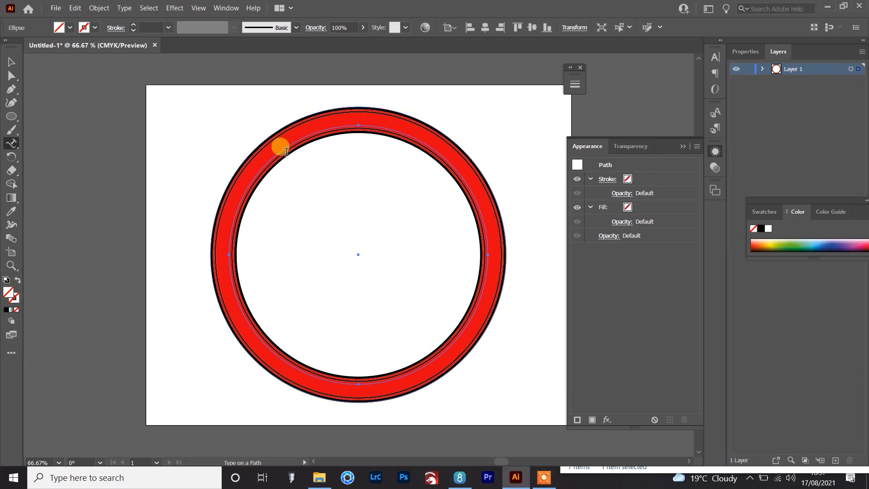
mouse_move(287, 150)
left_mouse_down()
mouse_move(313, 143)
mouse_move(320, 127)
left_mouse_up()
left_click(322, 128)
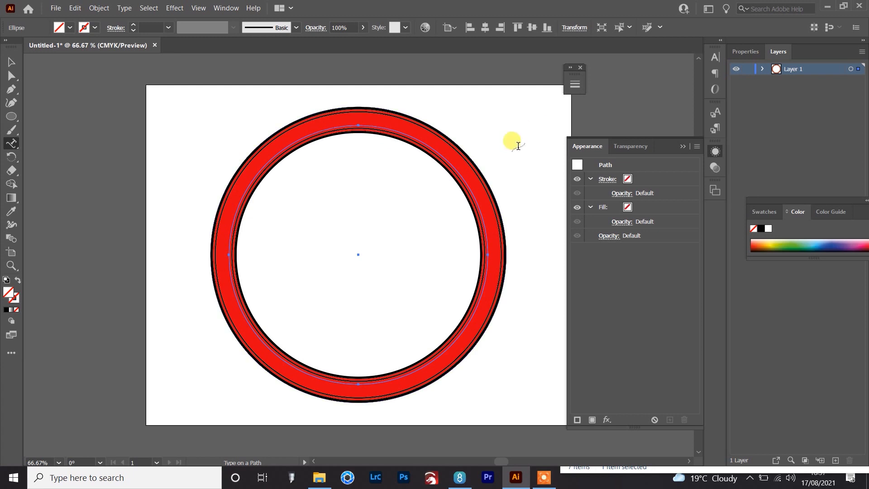
key("ctrl+space")
left_click(361, 123)
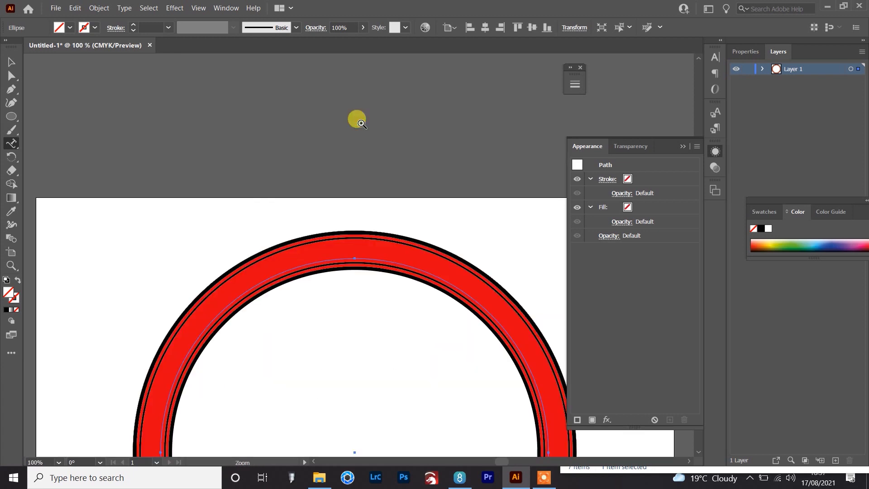
left_click_drag(357, 120, 355, 186)
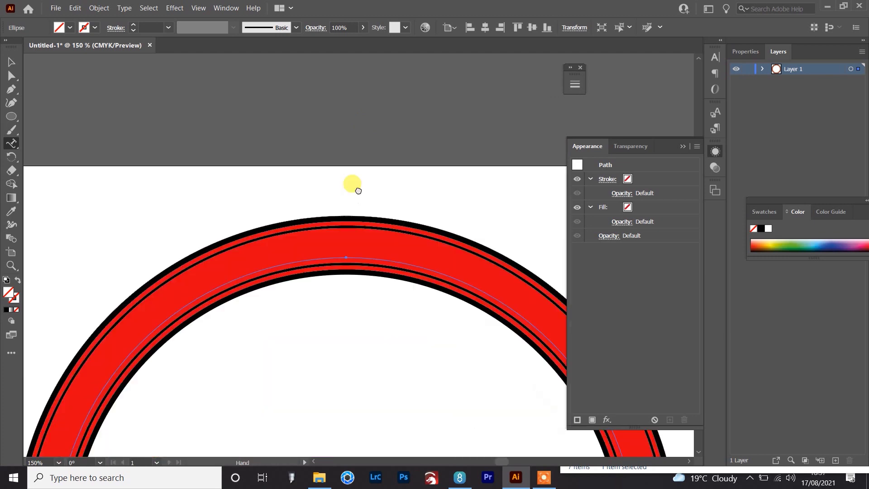
left_click(345, 222)
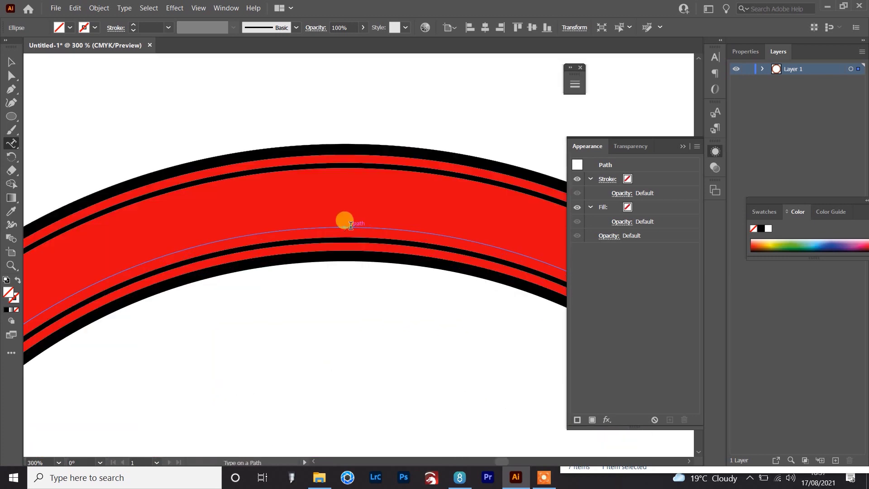
left_click(351, 225)
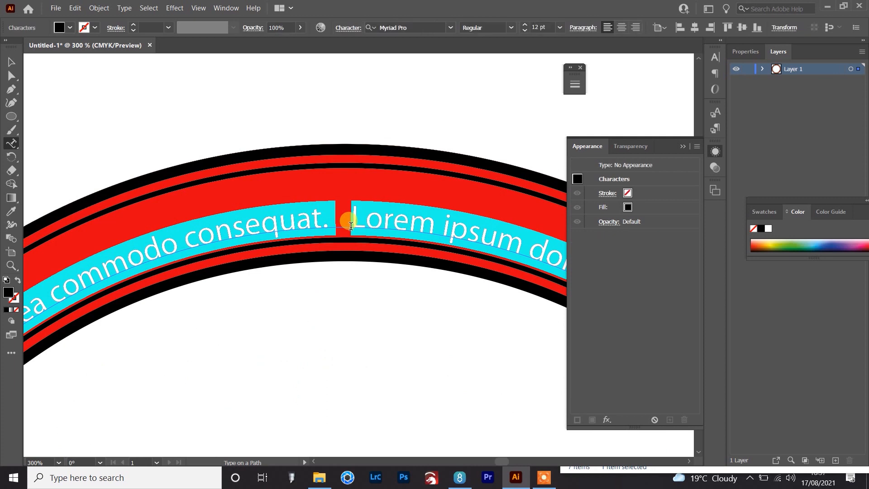
key("Escape")
Change the font of the circular placeholder text to LHF Old Block Regular
key("ctrl+0")
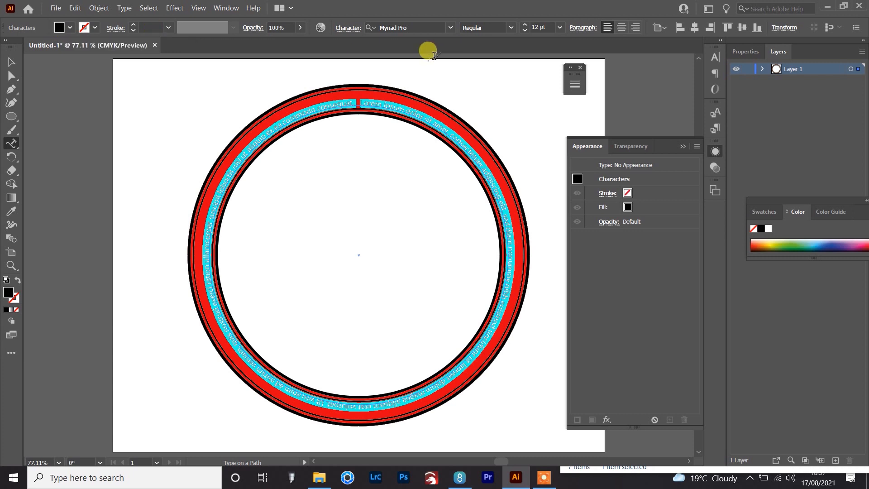
left_click(451, 28)
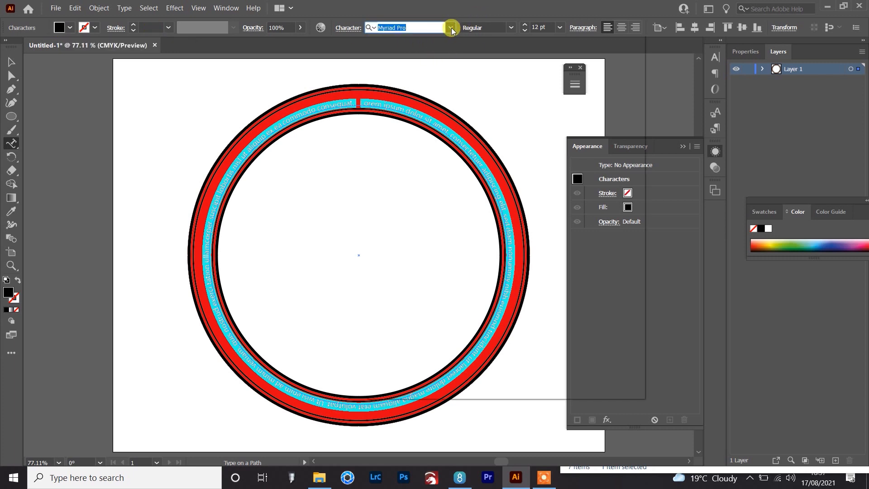
type("lh")
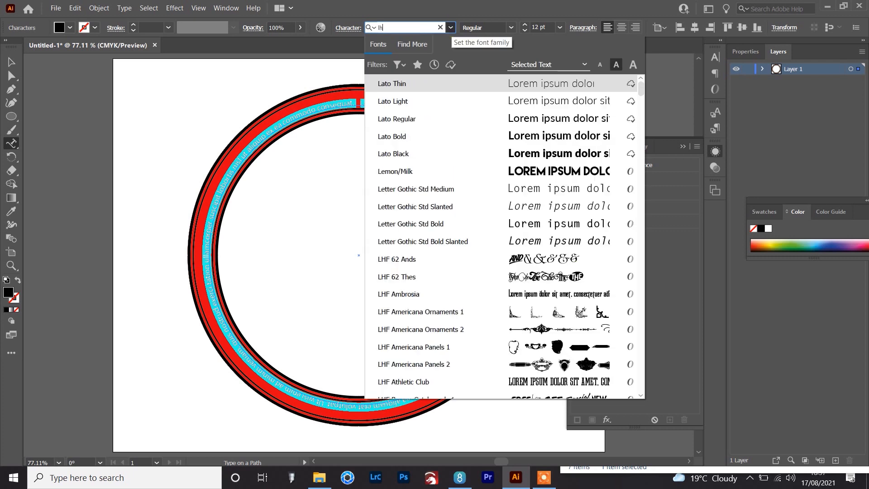
type("f o")
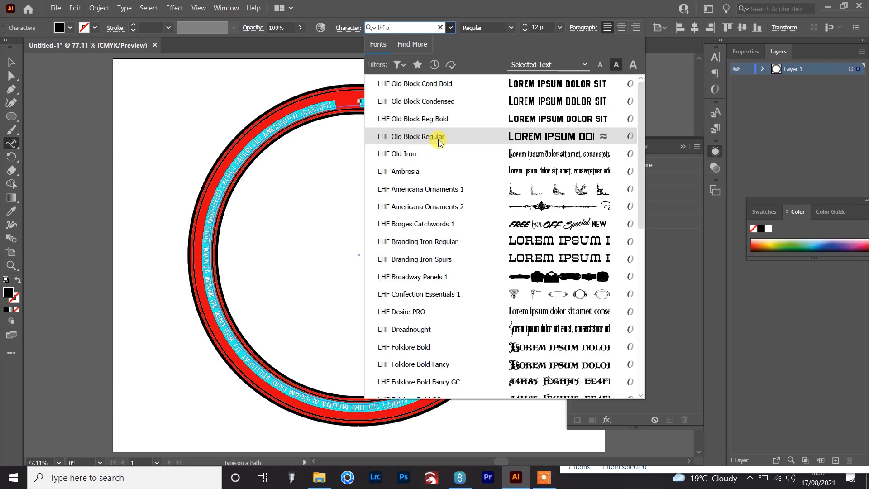
left_click(438, 139)
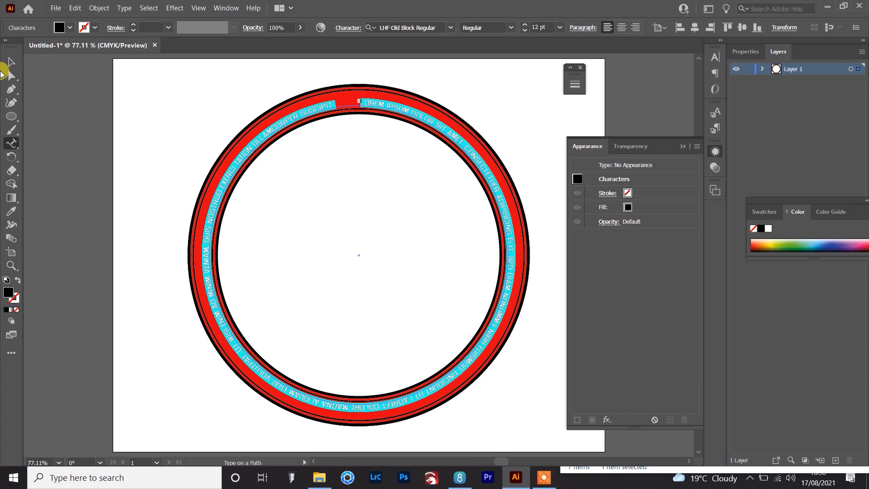
Enlarge the circular text to 20 pt so it fills the red band, and deselect it
key("ctrl+shift+period")
key("ctrl+shift+period")
key("ctrl+shift+period")
key("ctrl+shift+period")
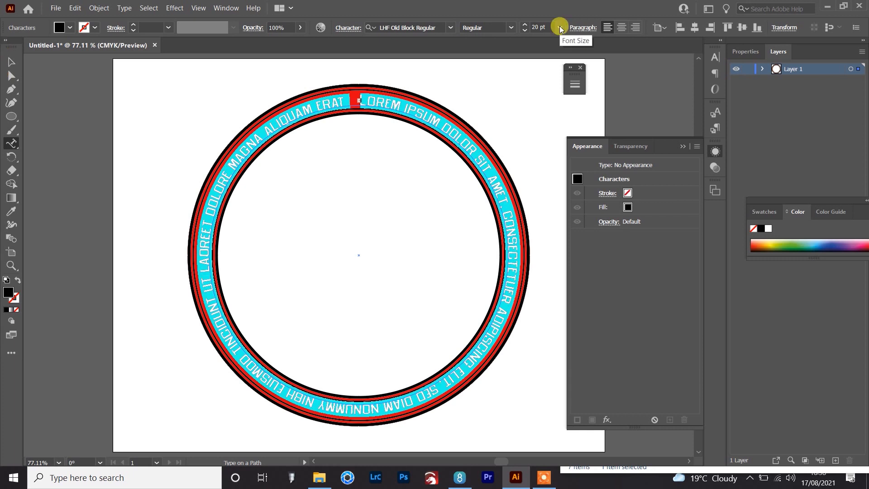
left_click(11, 62)
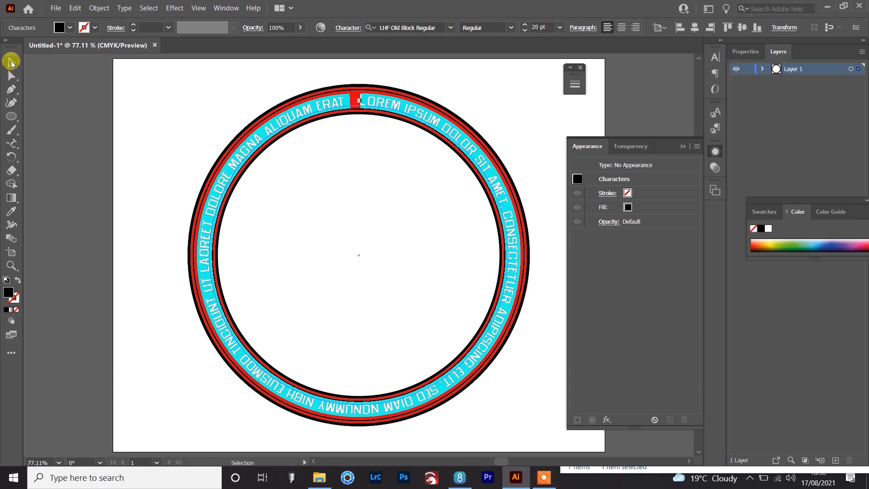
left_click(460, 67)
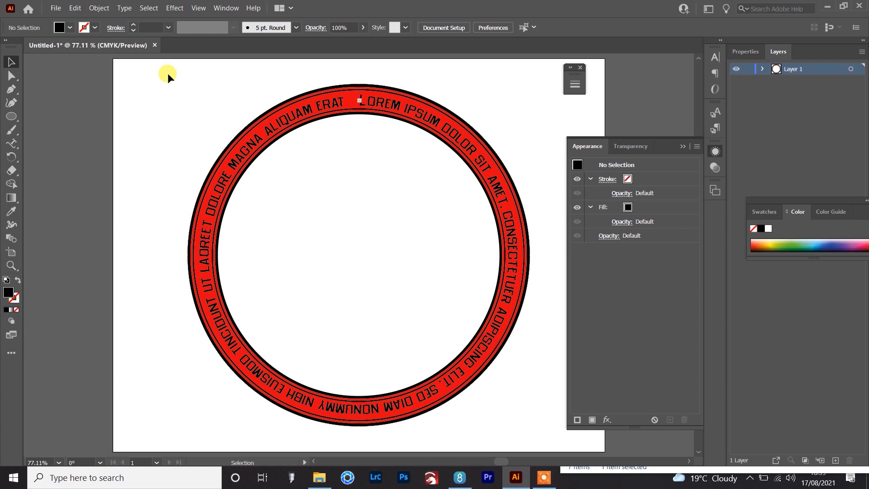
Delete the whole badge artwork from the artboard and dock the floating Appearance panel
left_click_drag(167, 72, 544, 442)
key("Delete")
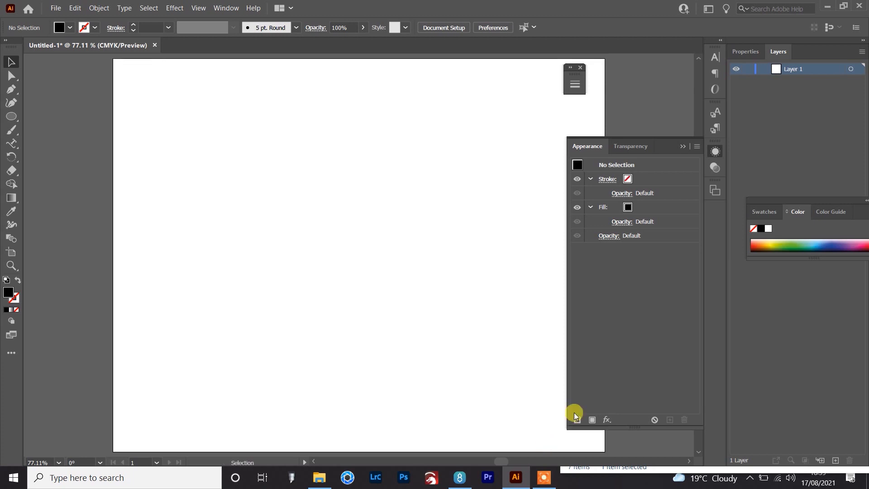
left_click_drag(665, 142, 715, 107)
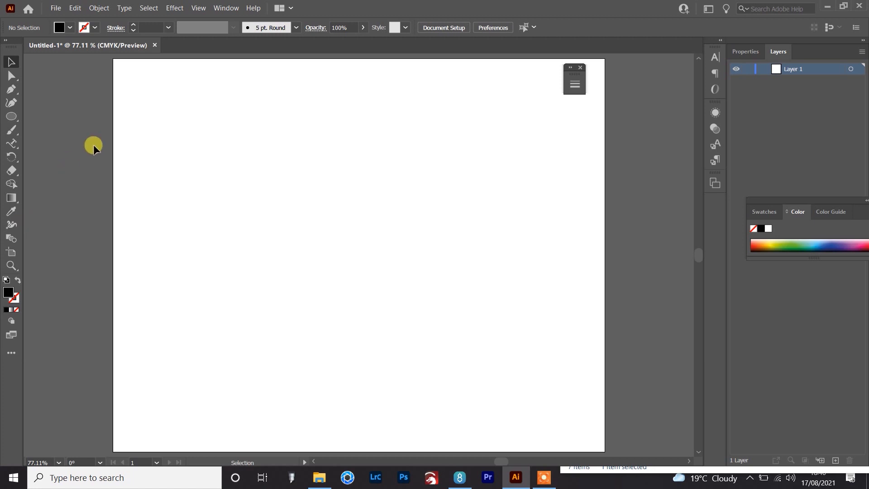
Draw an open zigzag path with five corner anchors and two peaks across the middle of the artboard with the Pen tool
left_click(10, 90)
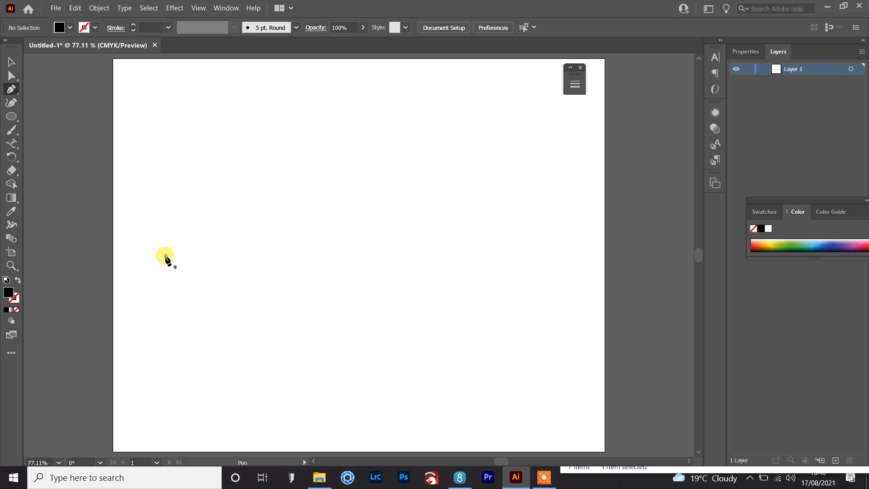
left_click(165, 255)
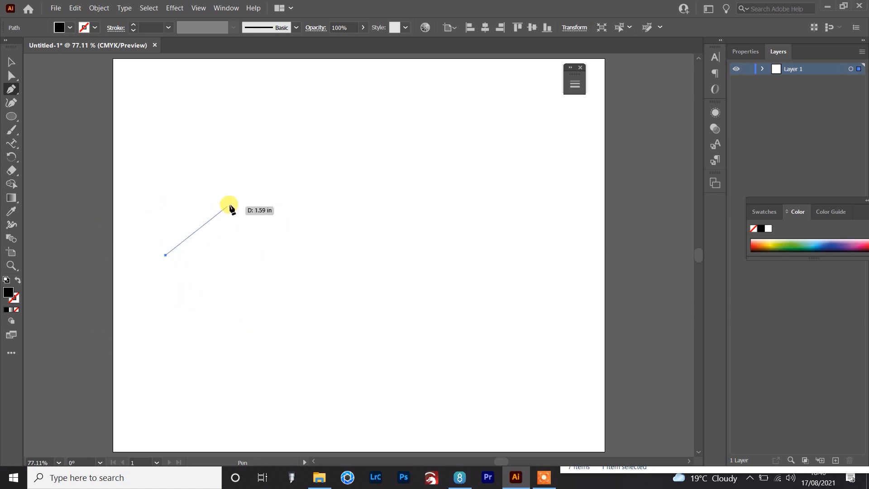
key("ctrl+z")
left_click(253, 191)
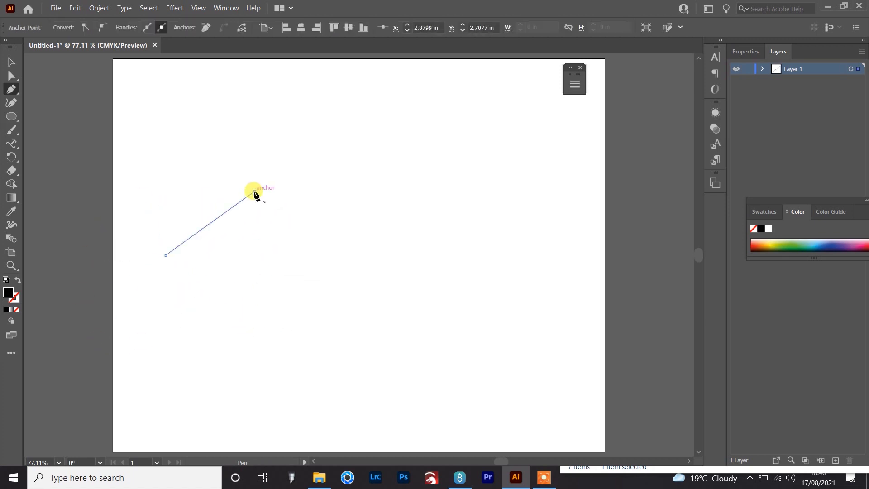
left_click(324, 267)
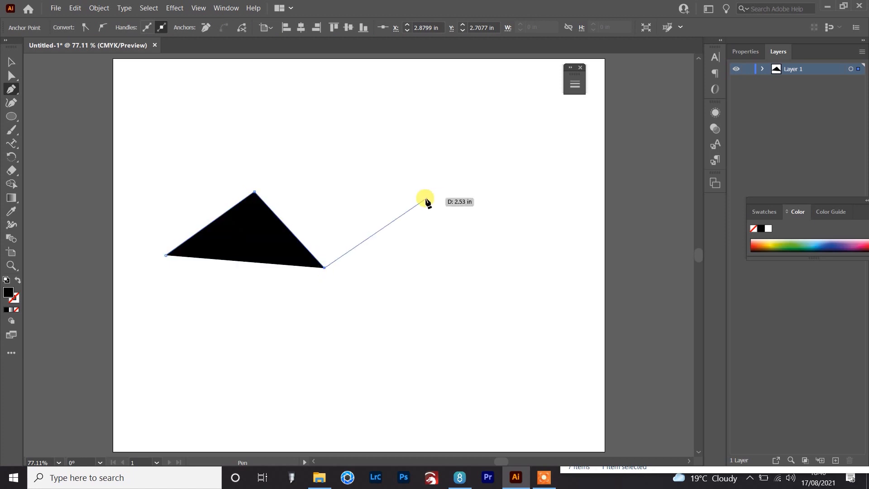
left_click(424, 200)
left_click(476, 275)
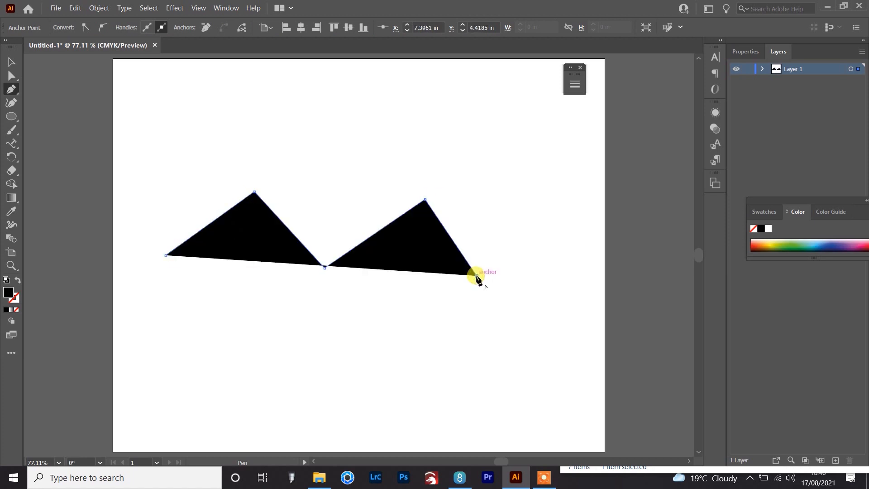
Set the zigzag path's fill to None
key("v")
left_click(70, 28)
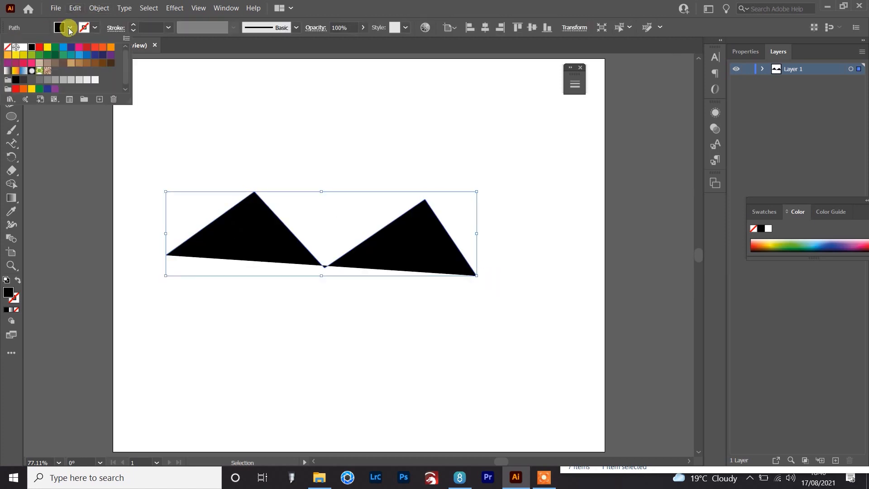
left_click(9, 46)
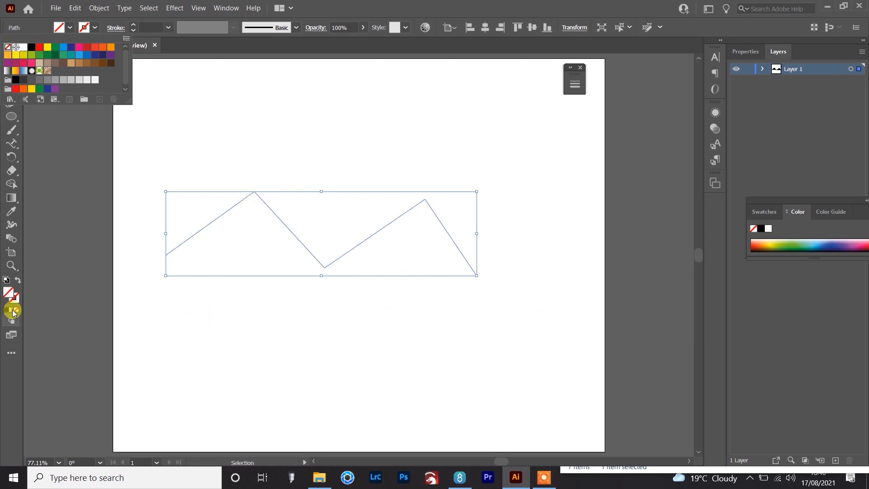
left_click(69, 28)
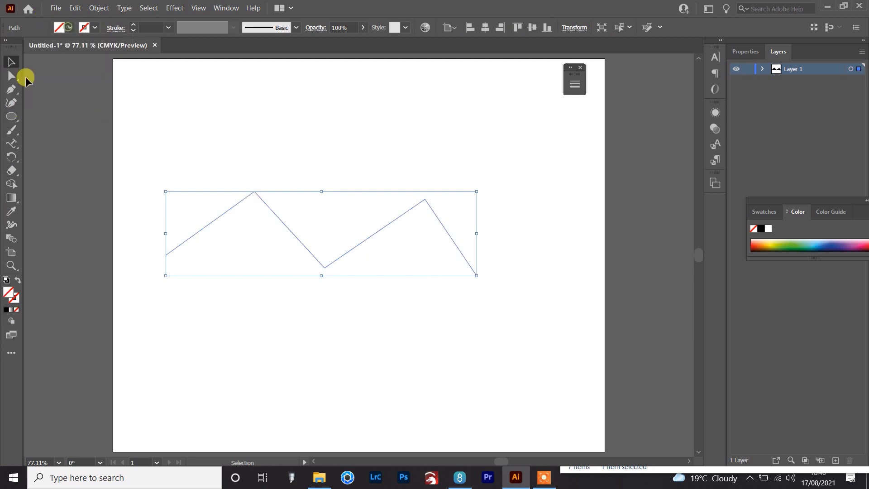
Start a curved Pen path below the zigzag, rising to a smooth crest anchor with horizontal handles
left_click(11, 89)
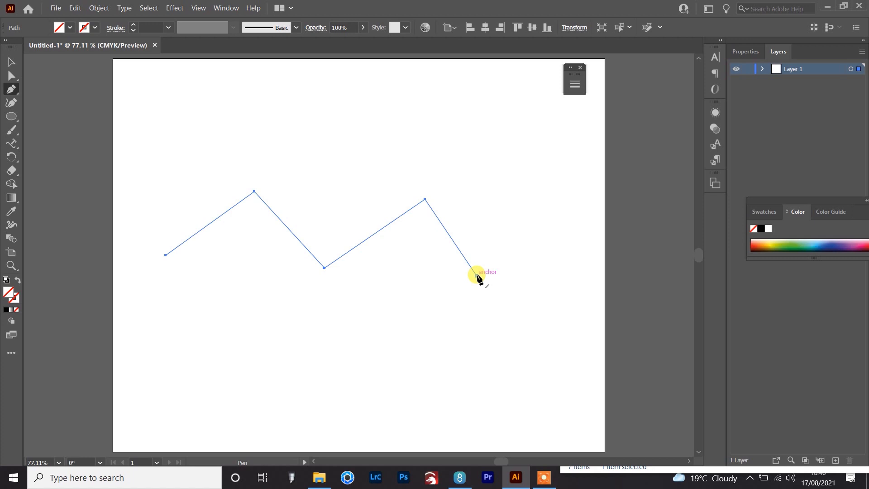
left_click(163, 355)
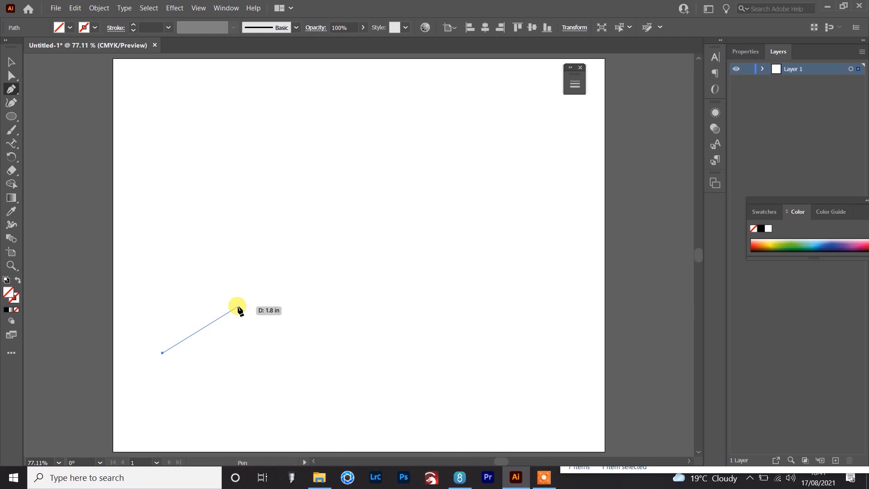
left_click_drag(238, 307, 278, 292)
left_click_drag(198, 320, 301, 306)
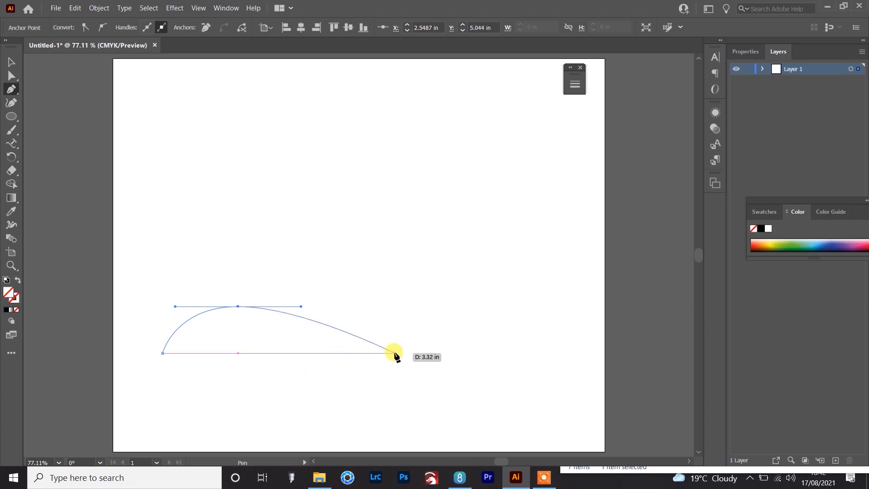
Try continuing the curve with a corner anchor, and with a straight vertical segment after removing the crest's outgoing handle
left_click(370, 347)
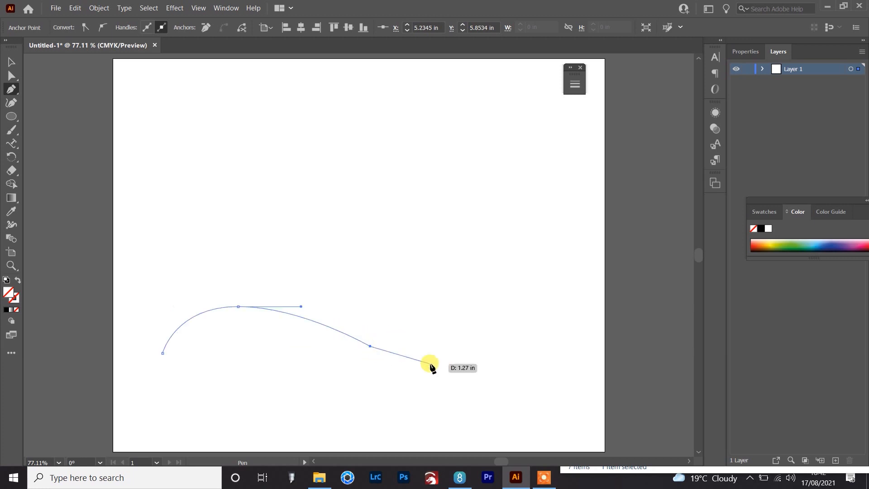
key("ctrl+z")
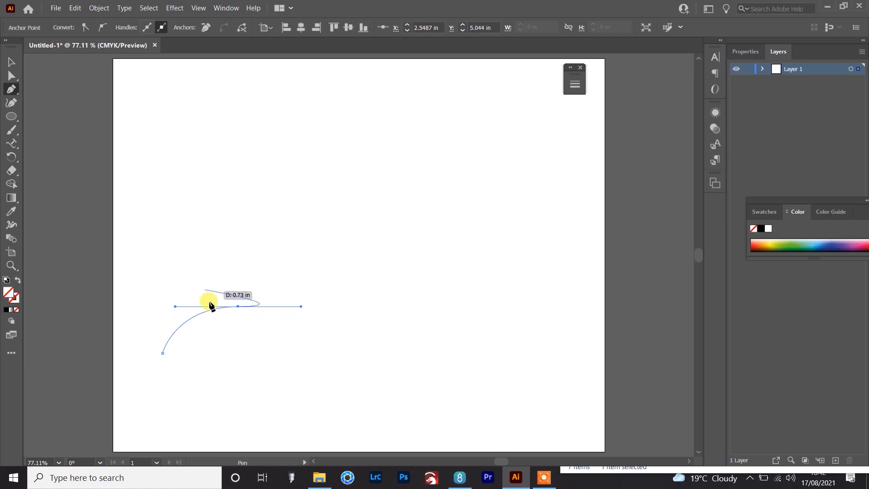
left_click(238, 307)
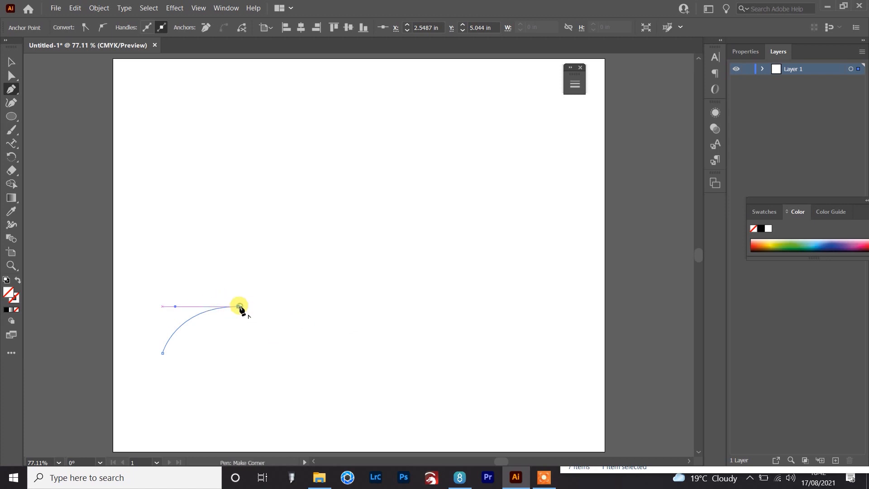
left_click(239, 251)
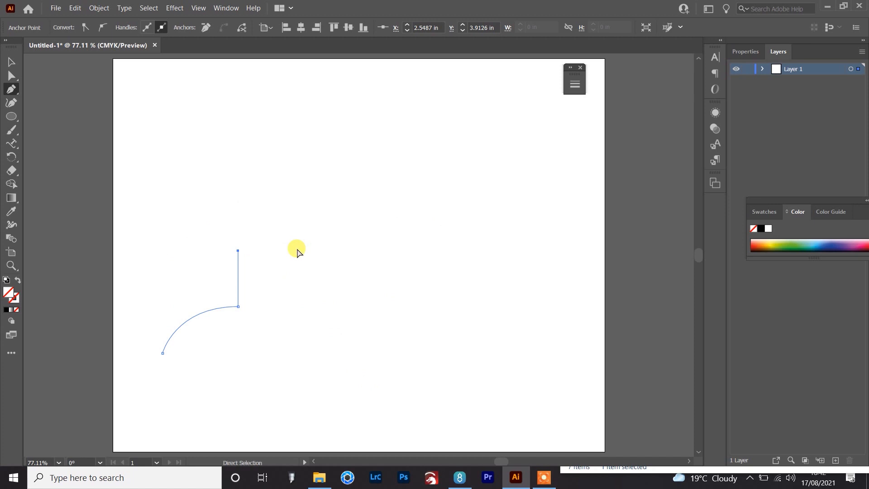
key("ctrl+z")
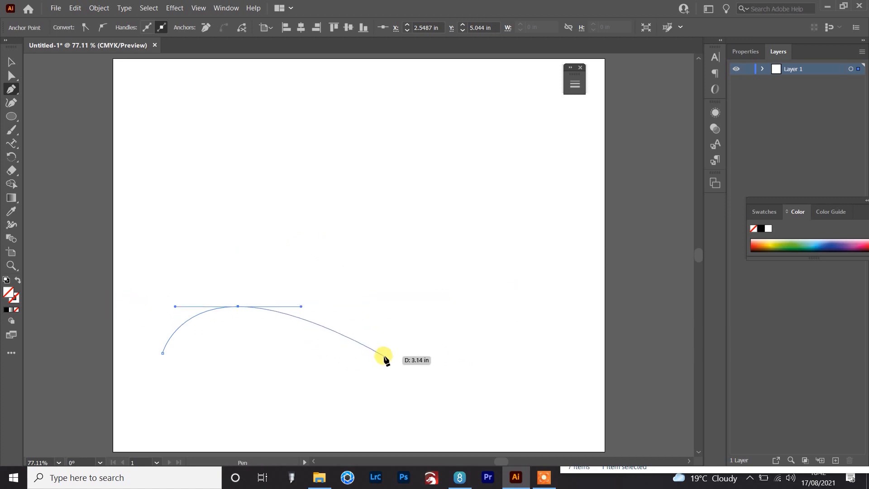
Extend the curve into a wave with a smooth trough anchor and a smooth end anchor with nearly horizontal handles
left_click_drag(384, 358, 475, 376)
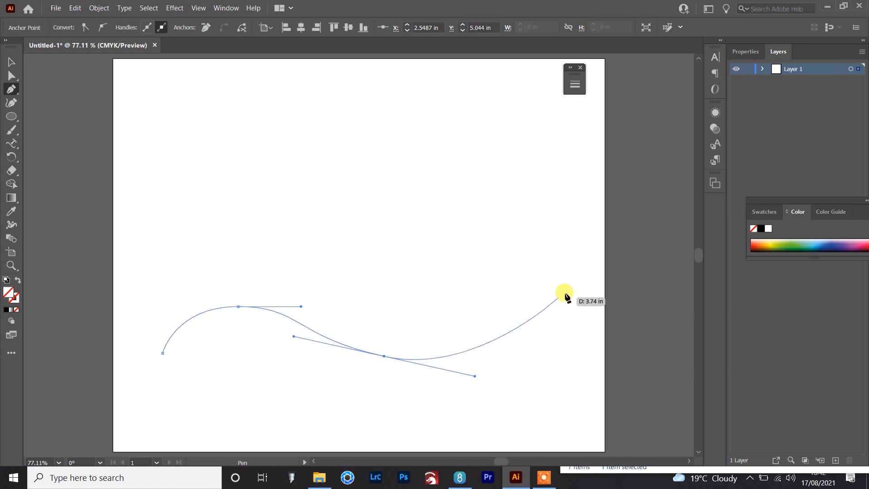
left_click_drag(572, 298, 647, 298)
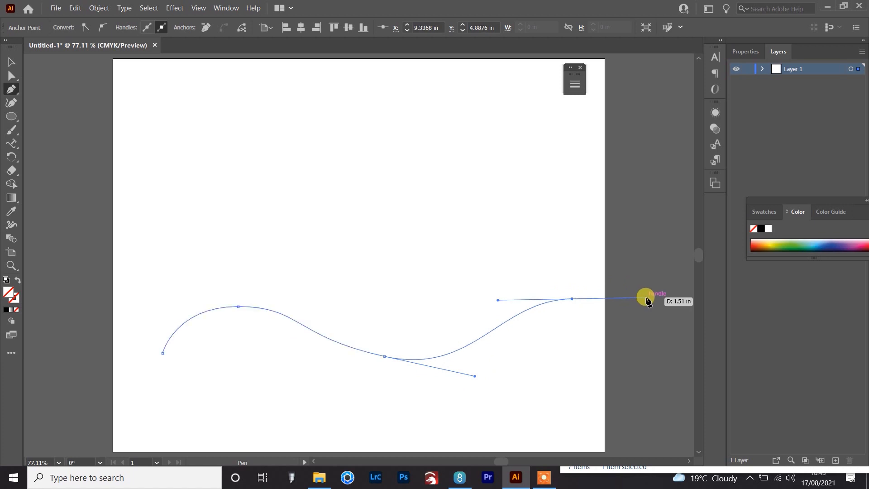
left_click_drag(645, 298, 648, 296)
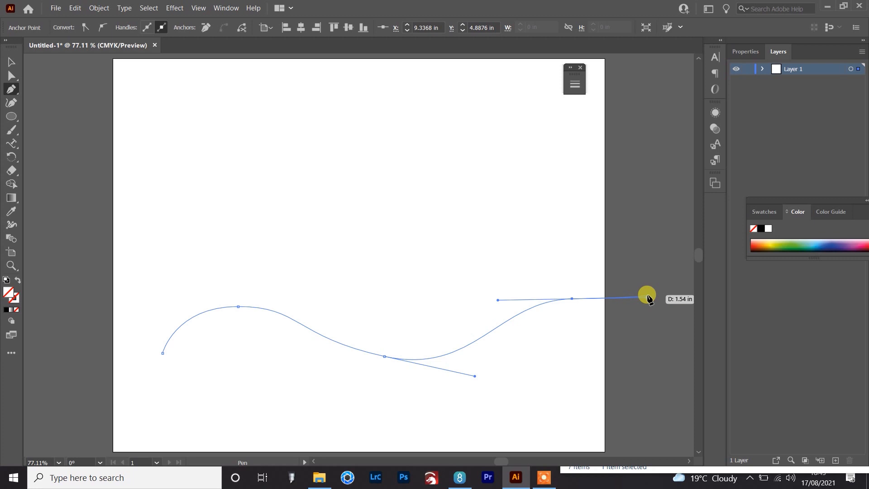
left_click_drag(648, 297, 647, 298)
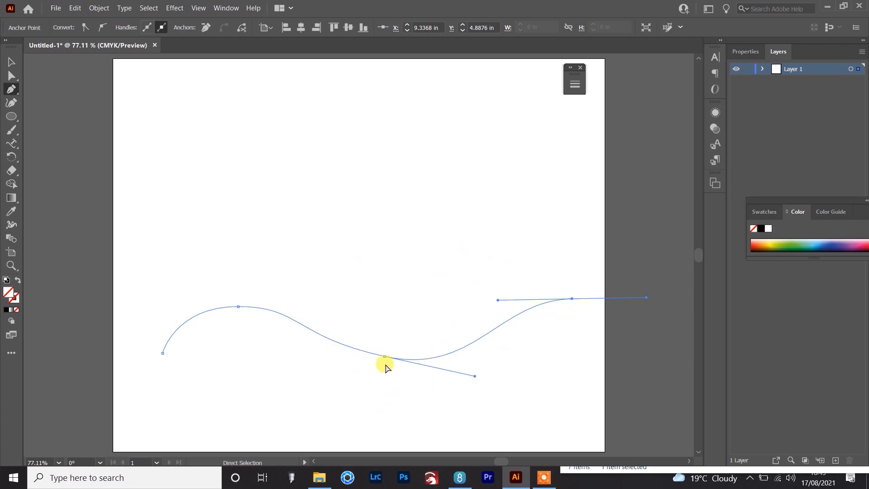
Raise the wave's trough anchor slightly, level its direction handles, and deselect the path
mouse_move(384, 358)
left_mouse_down()
mouse_move(360, 357)
mouse_move(389, 353)
mouse_move(374, 365)
mouse_move(386, 353)
left_mouse_up()
left_click_drag(478, 373, 479, 357)
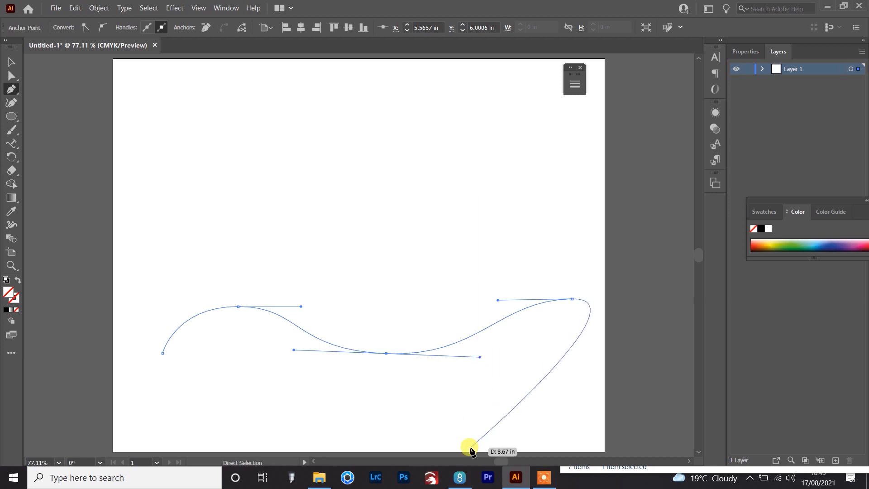
left_click(567, 346, "ctrl")
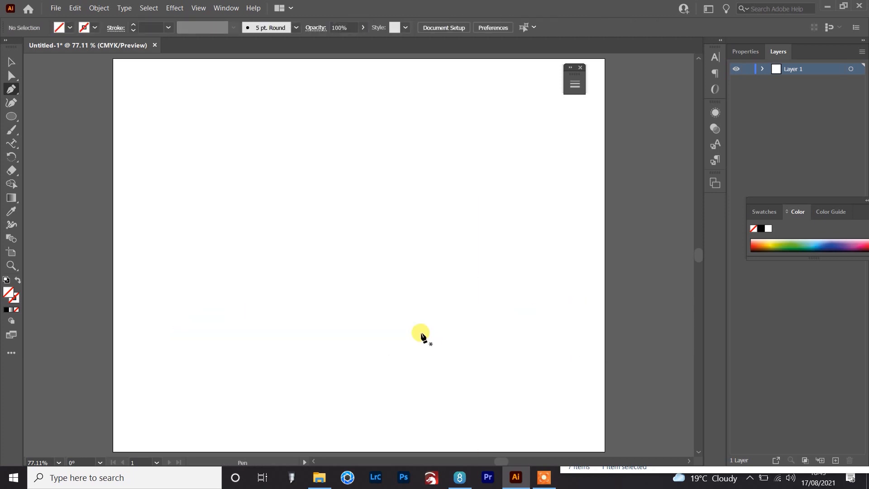
Select the entire wavy path as one object
left_click(11, 63)
left_click_drag(154, 294, 549, 398)
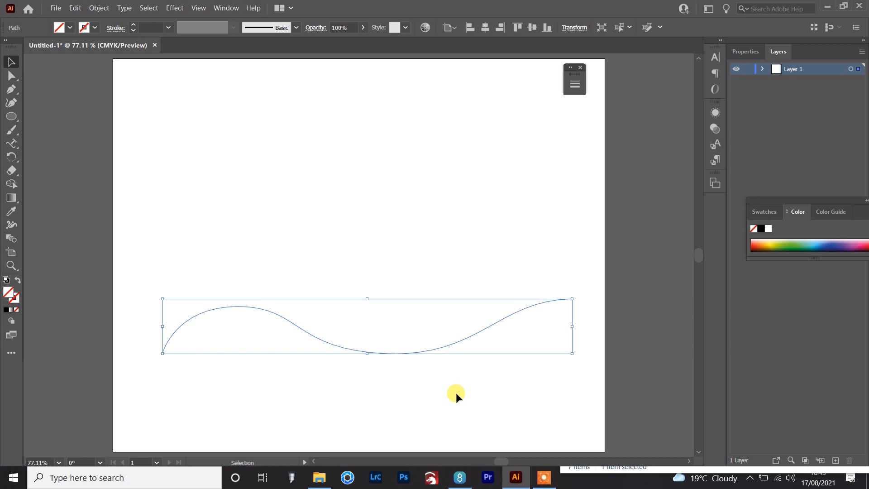
left_click(12, 144)
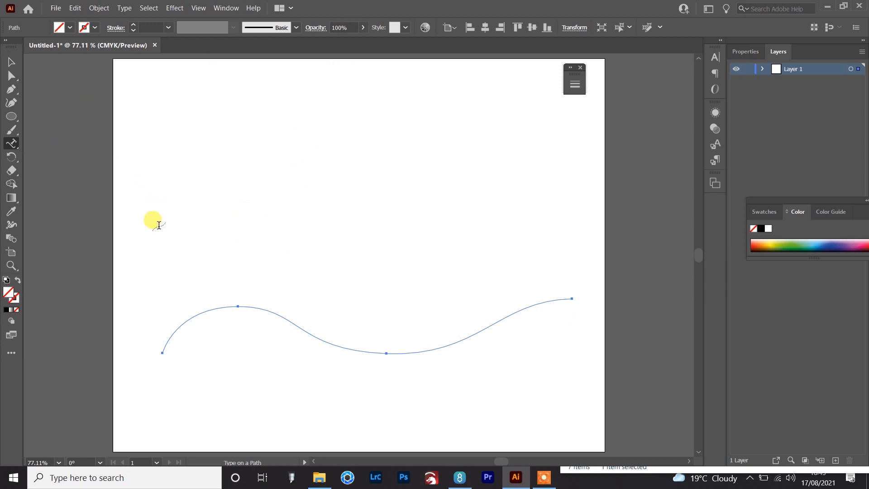
left_click(11, 63)
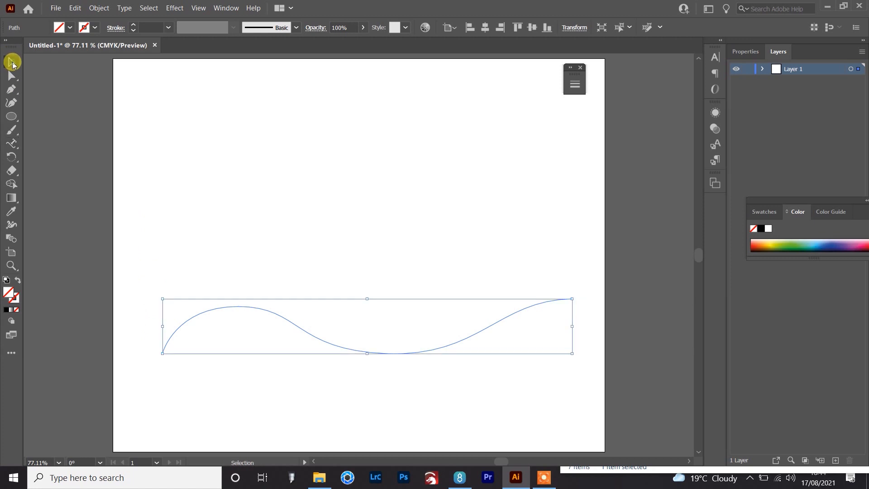
Place placeholder type along the wavy path, starting at its left end, with the Type on a Path tool
left_click(163, 197)
left_click(10, 141)
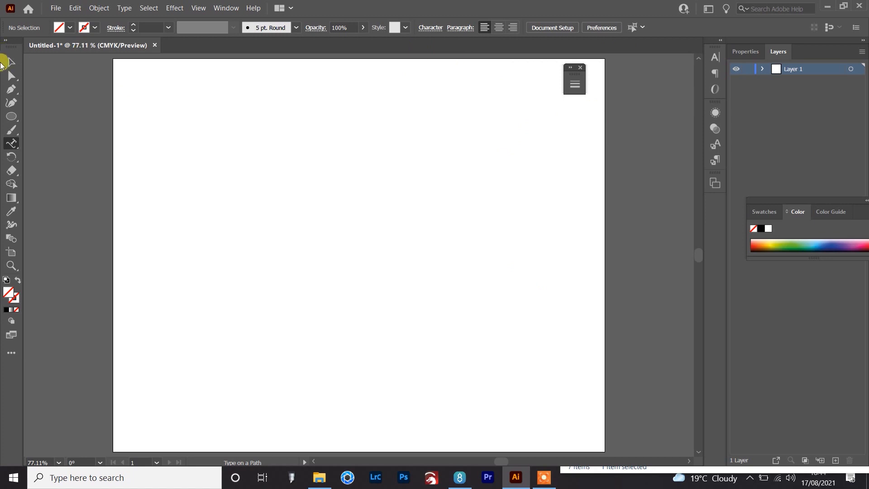
left_click(12, 62)
left_click_drag(157, 300, 229, 371)
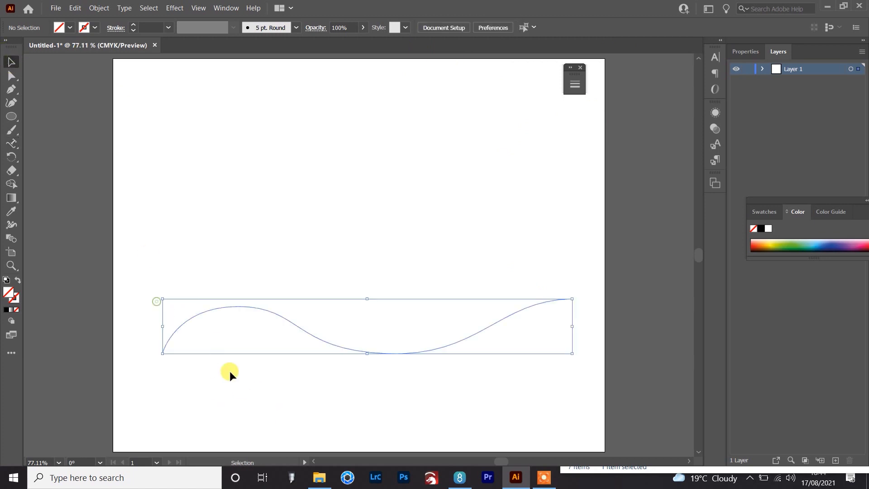
left_click(12, 143)
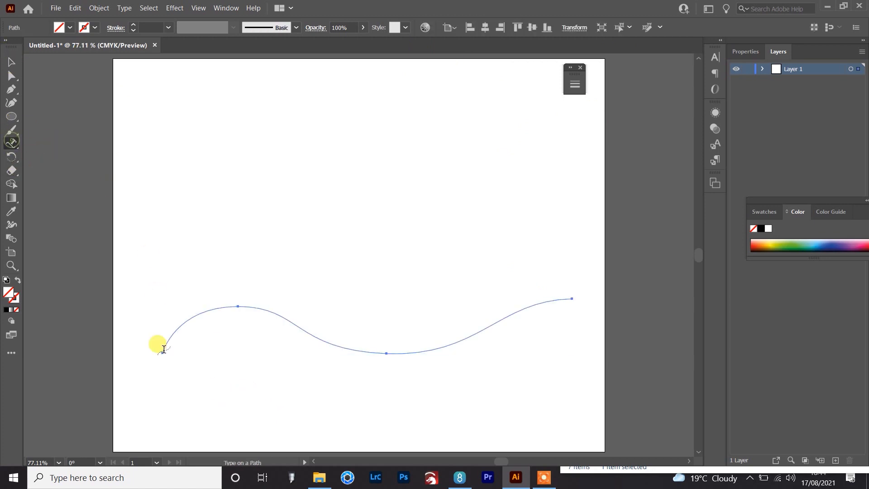
left_click(164, 344)
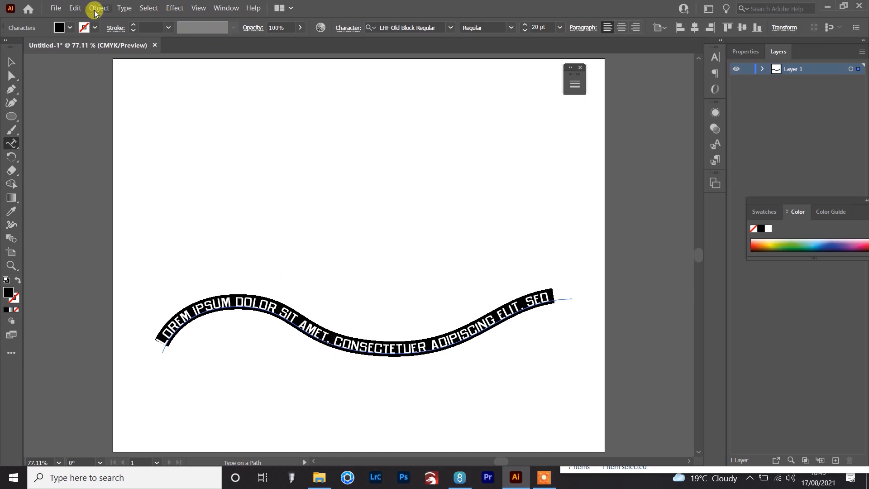
Set the path type's effect to Skew in the Type on a Path Options, with Preview enabled
left_click(123, 8)
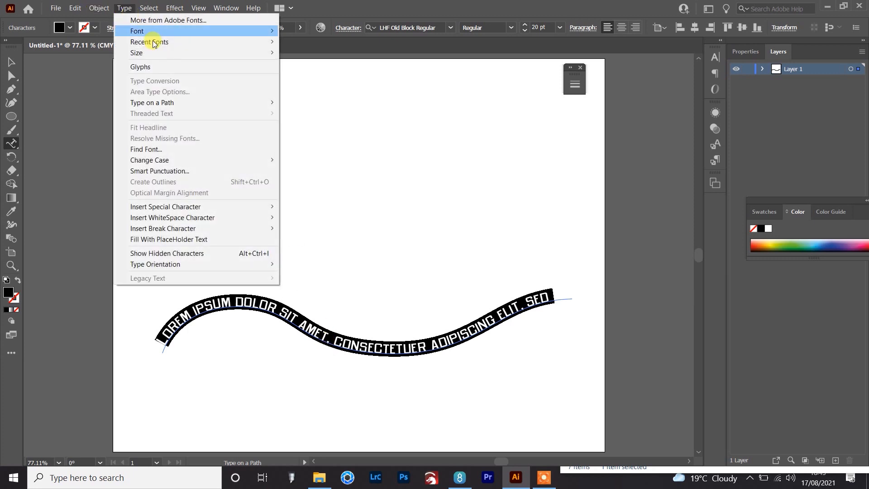
mouse_move(259, 103)
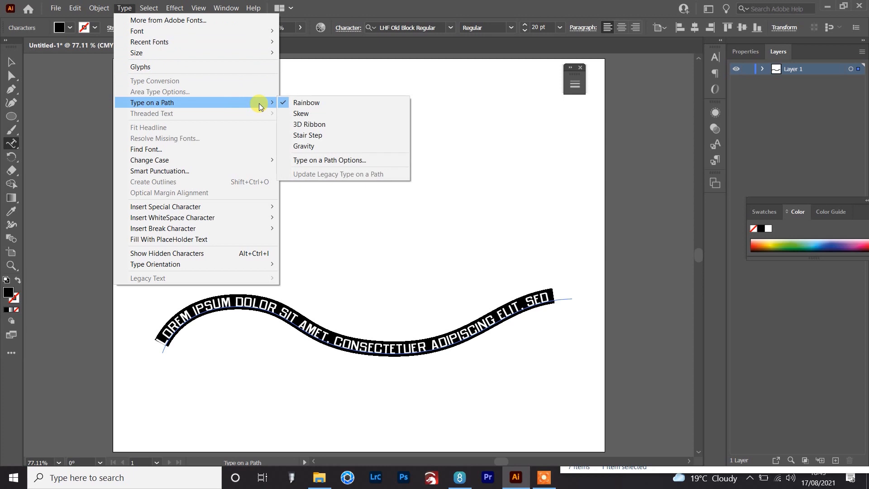
left_click(340, 161)
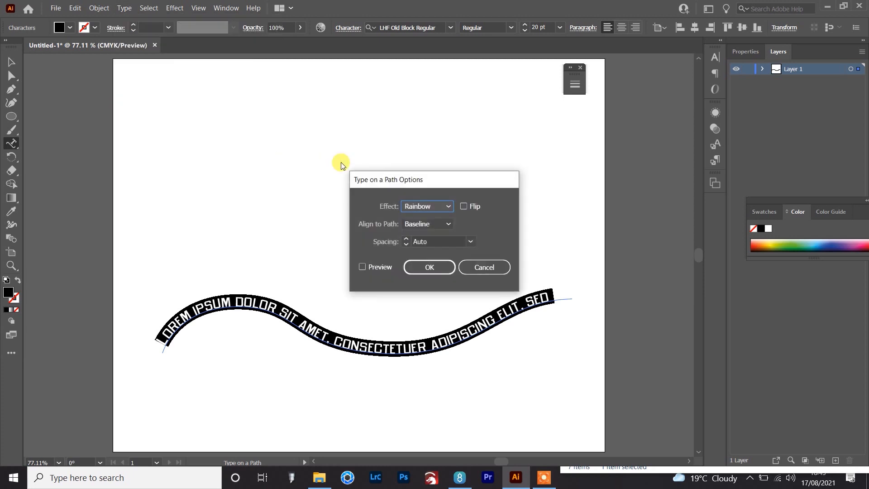
left_click(362, 267)
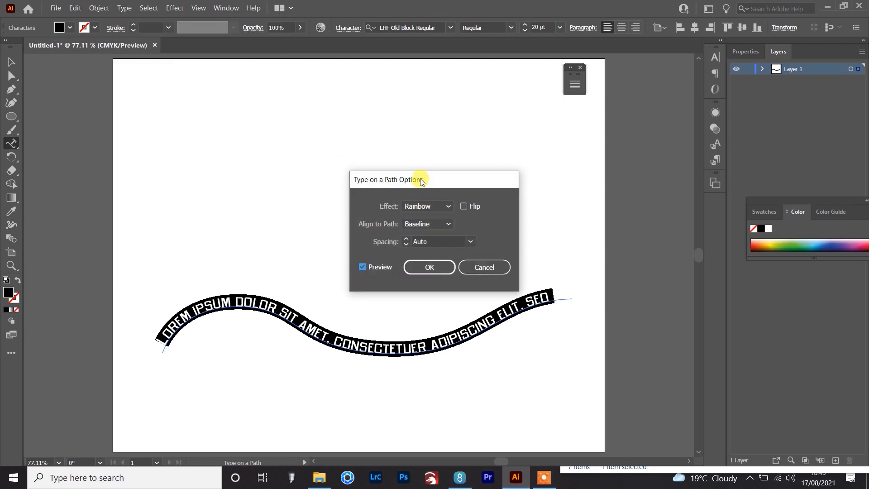
left_click_drag(416, 180, 376, 103)
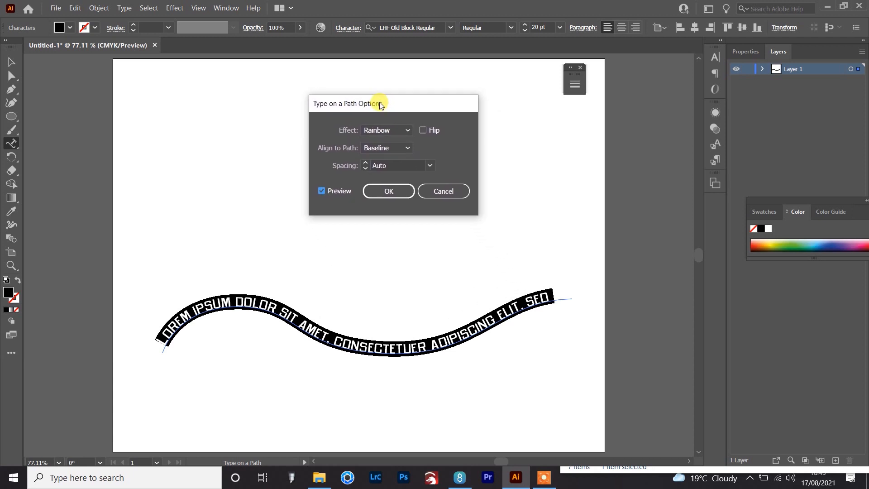
left_click(409, 131)
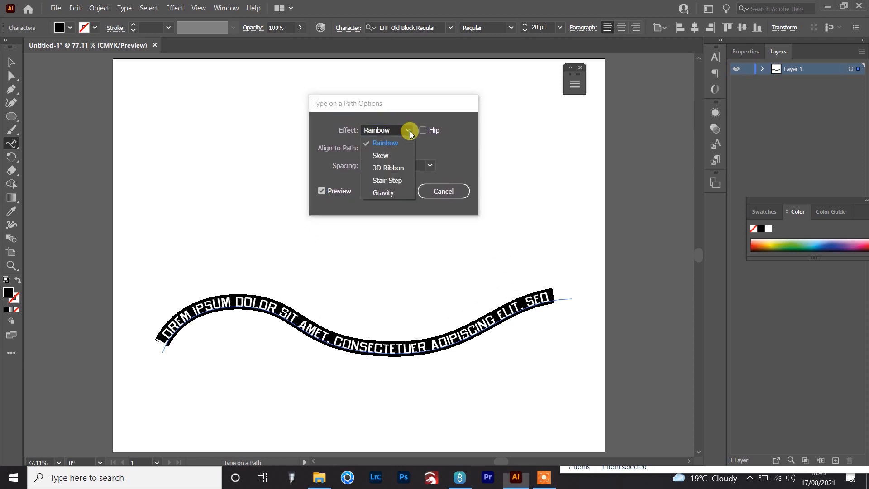
left_click(400, 162)
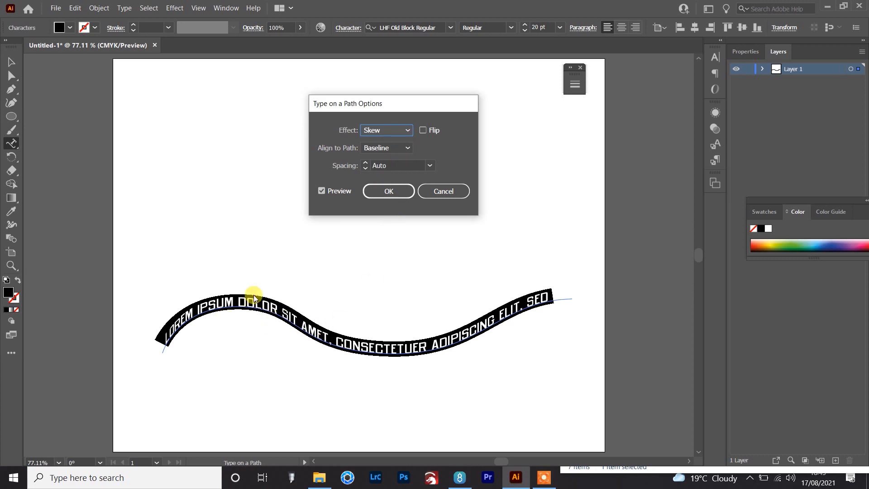
Try aligning the text to the path by Ascender, Descender and Center
left_click(407, 148)
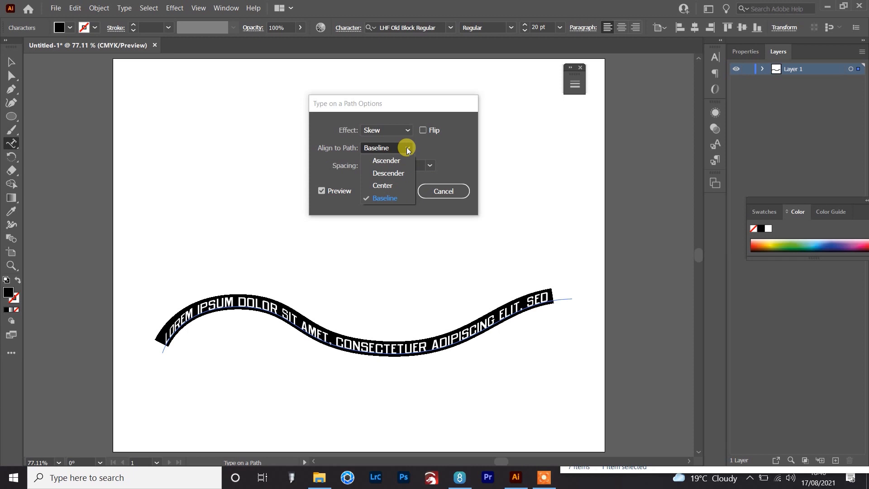
left_click(393, 161)
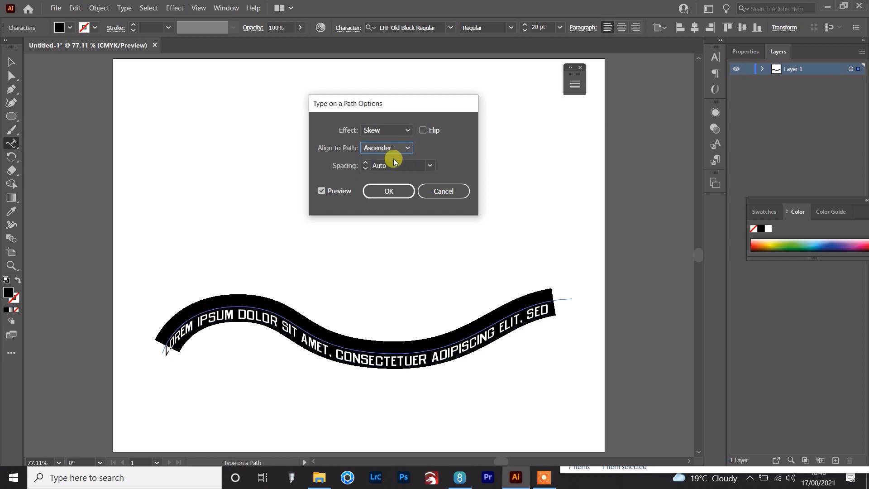
left_click(401, 148)
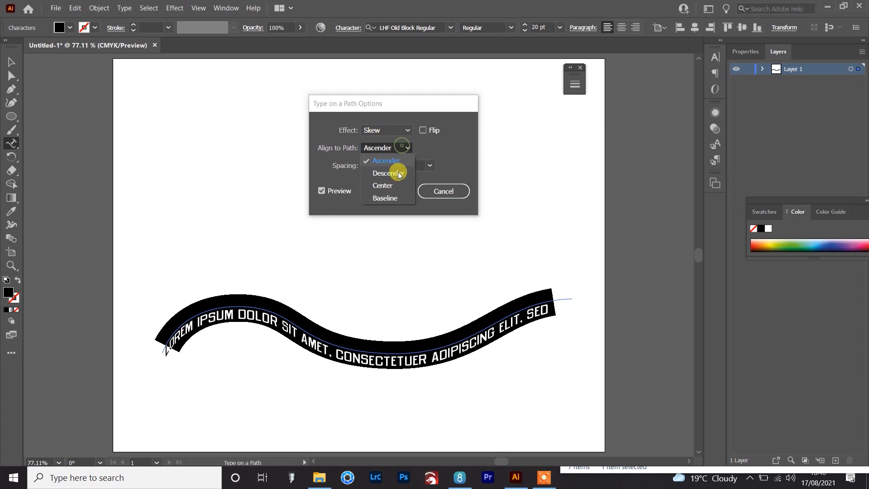
left_click(398, 173)
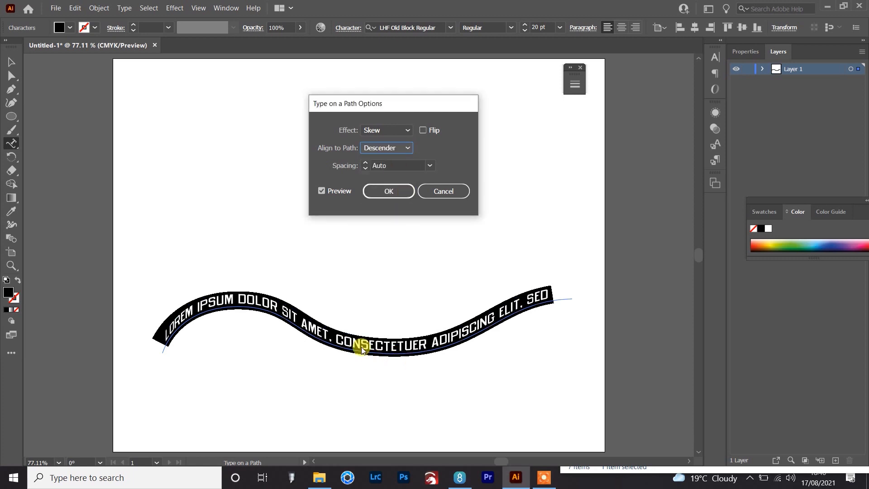
left_click(402, 148)
left_click(398, 186)
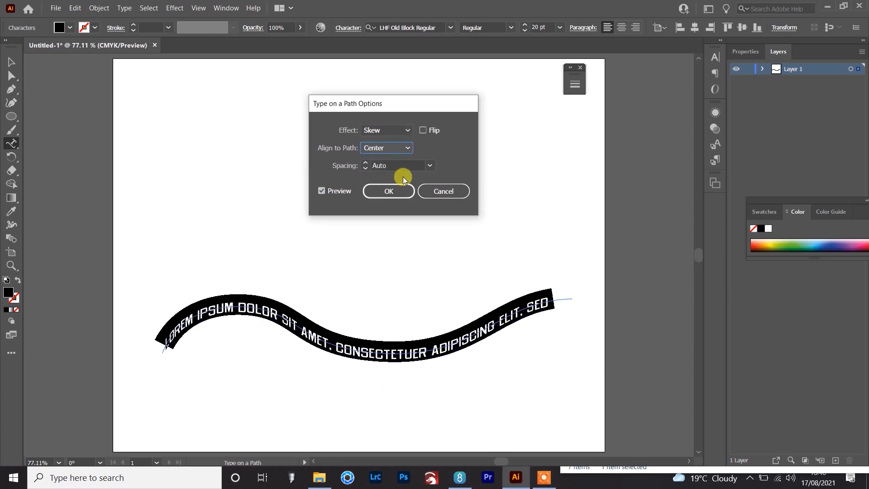
Align the text to the path by Baseline and apply the path type options
left_click(405, 145)
left_click(389, 198)
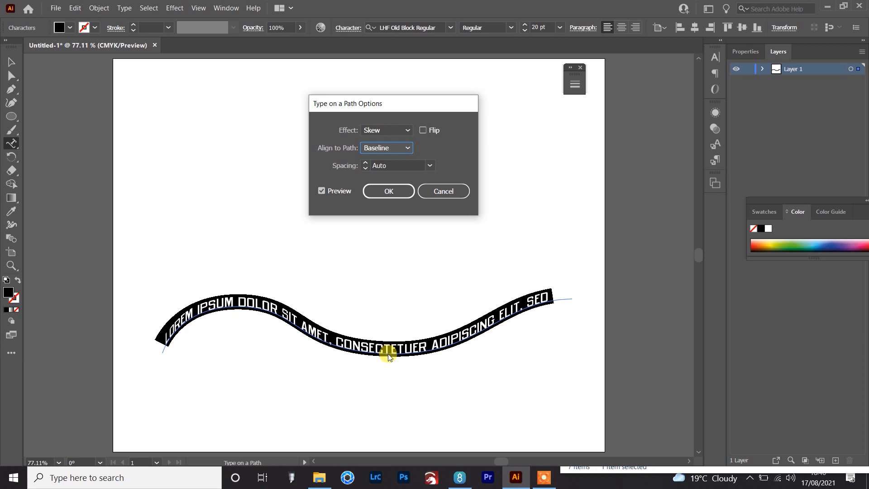
left_click(390, 191)
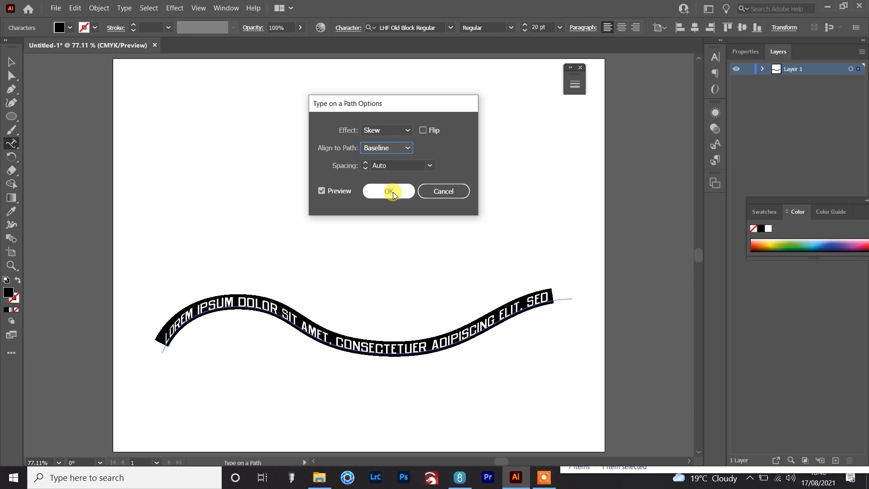
left_click(393, 192)
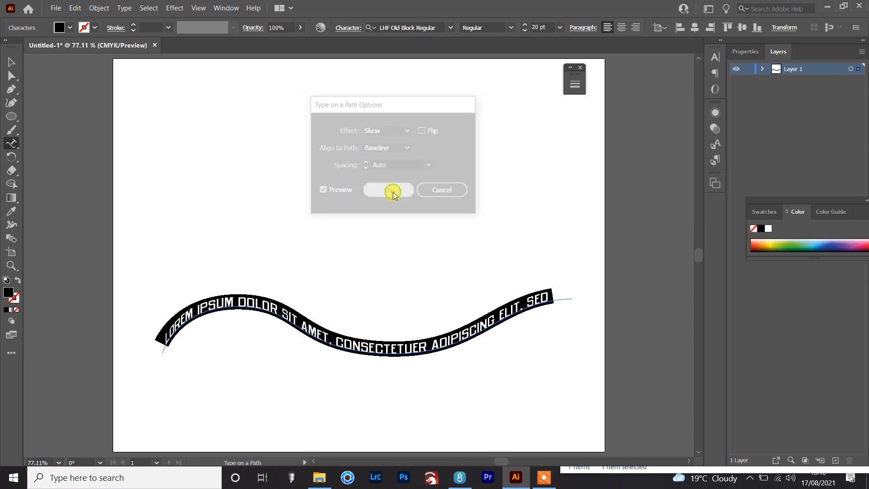
Delete the wavy text together with the zigzag path to clear the artboard
left_click(11, 62)
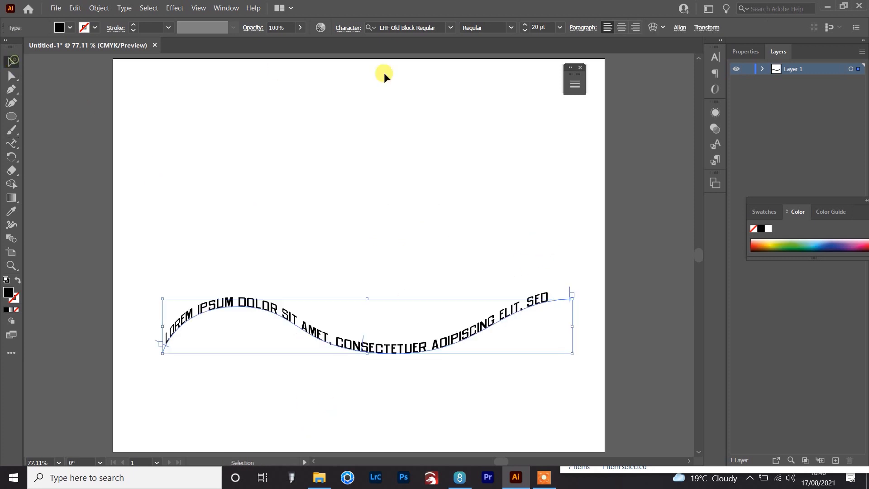
left_click_drag(139, 251, 583, 429)
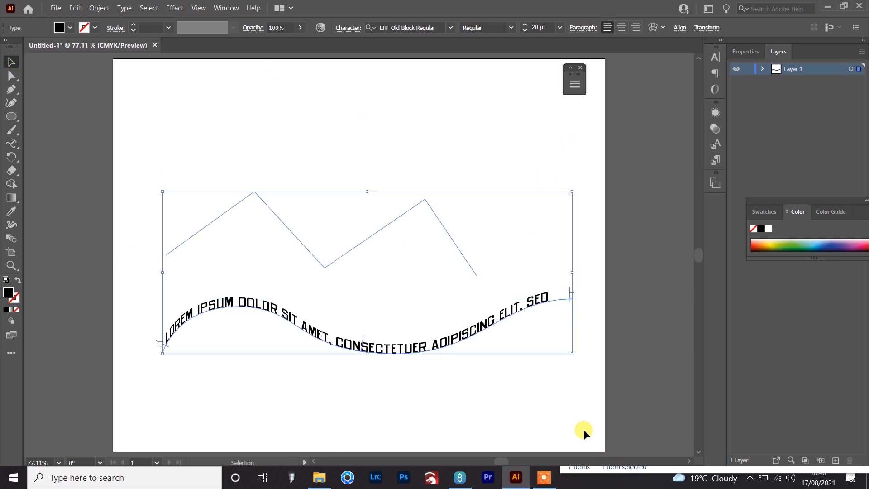
key("Delete")
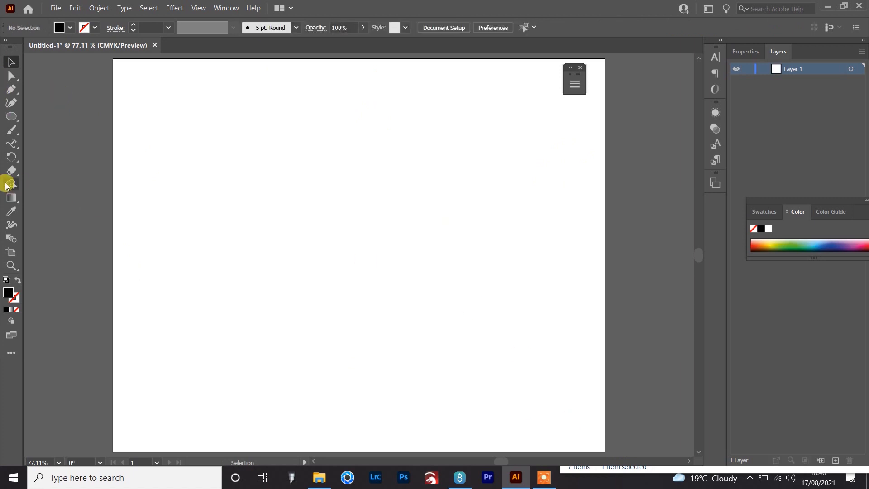
Create a "Lorem ipsum" point text, enlarge it to about 73.5 pt and move it near the artboard's centre
left_click(10, 143)
left_click_drag(11, 143, 55, 142)
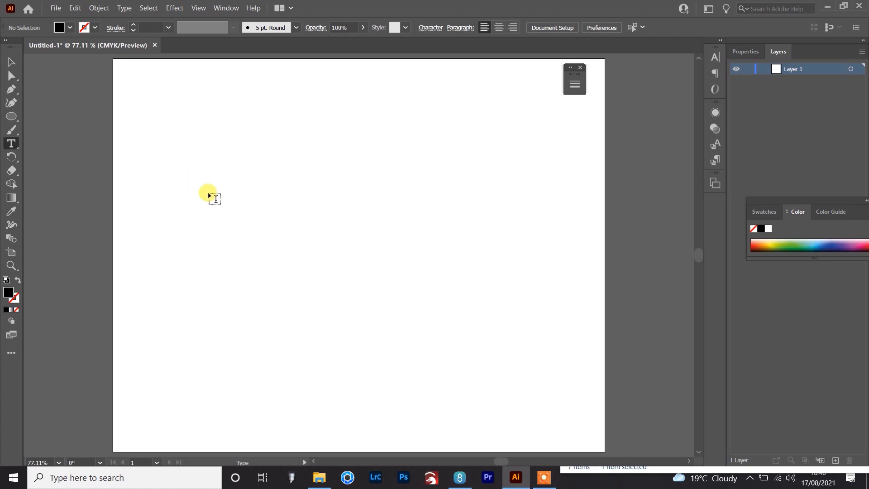
left_click(245, 248)
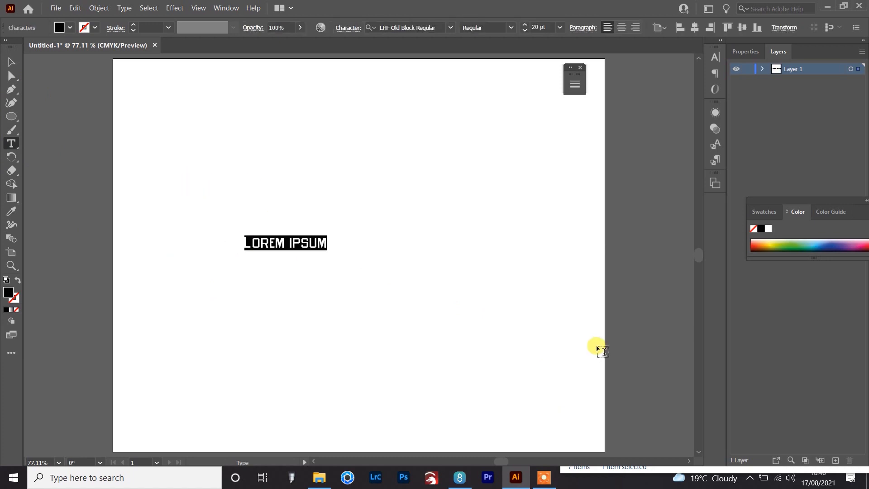
left_click(10, 62)
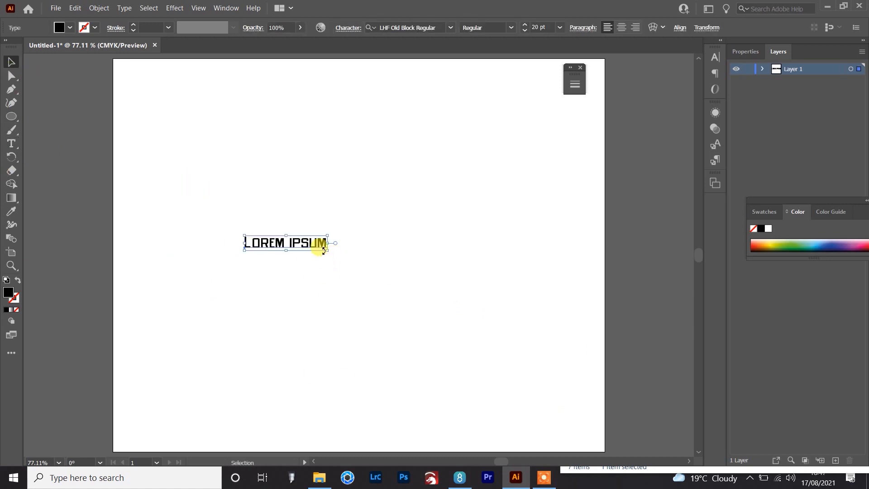
left_click_drag(325, 246, 549, 402)
left_click_drag(462, 264, 424, 267)
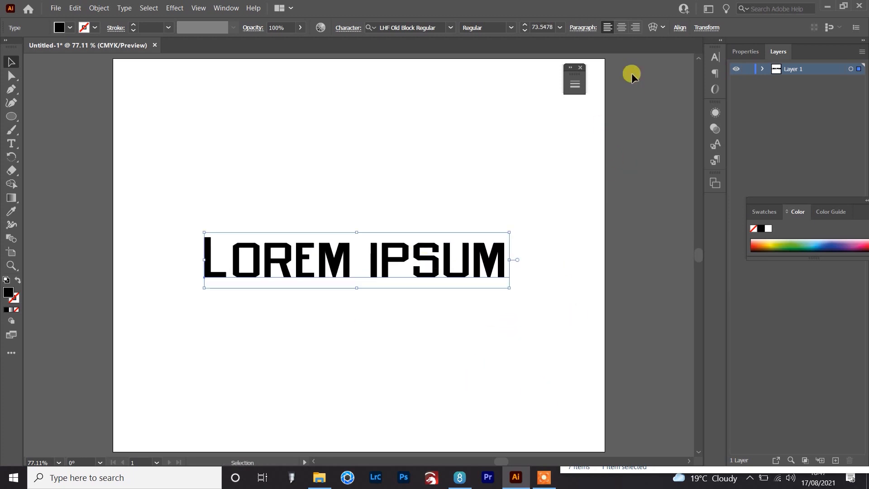
Start an envelope warp on the text with a 34% horizontal bend, trying the Arc style and switching to Arch
left_click(663, 28)
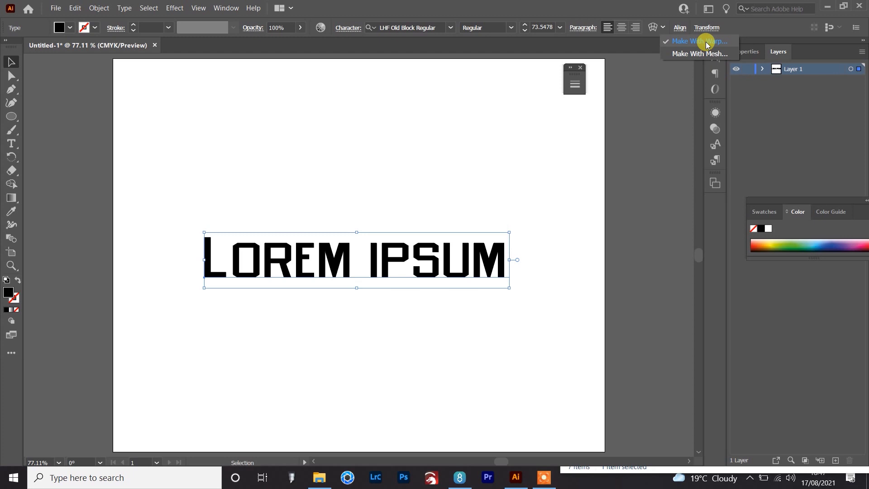
left_click(705, 42)
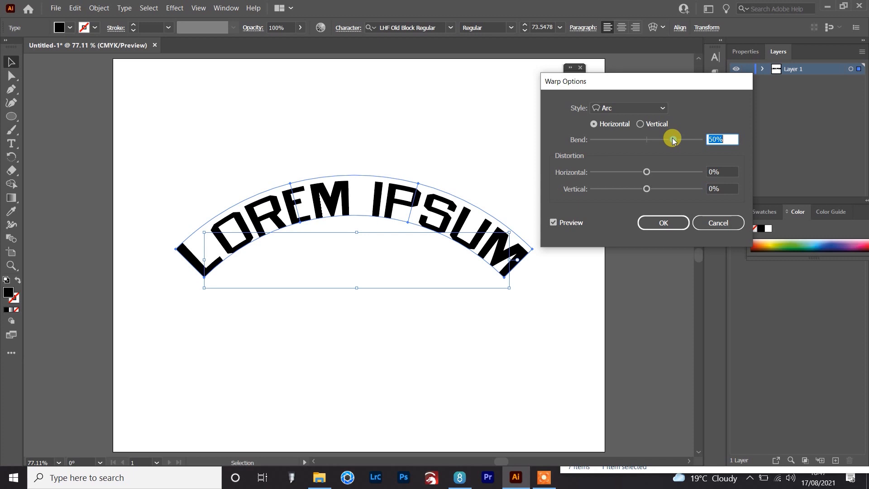
mouse_move(673, 141)
left_mouse_down()
mouse_move(656, 140)
mouse_move(665, 140)
left_mouse_up()
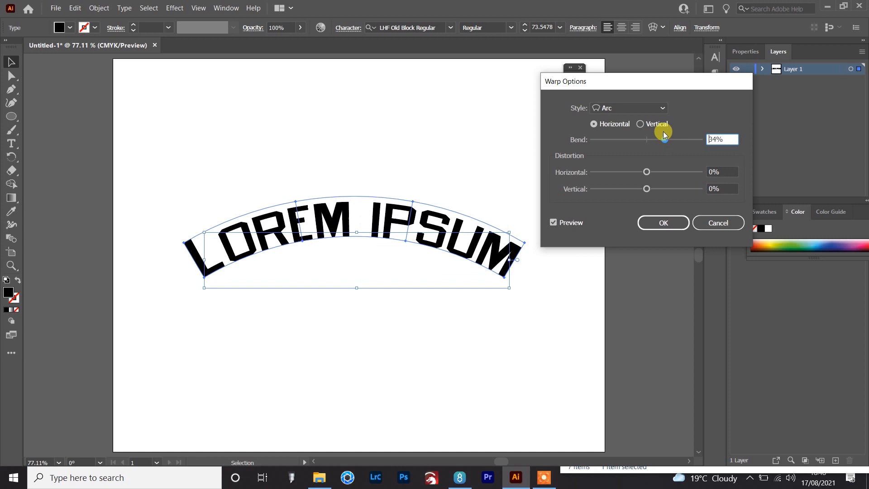
left_click(662, 108)
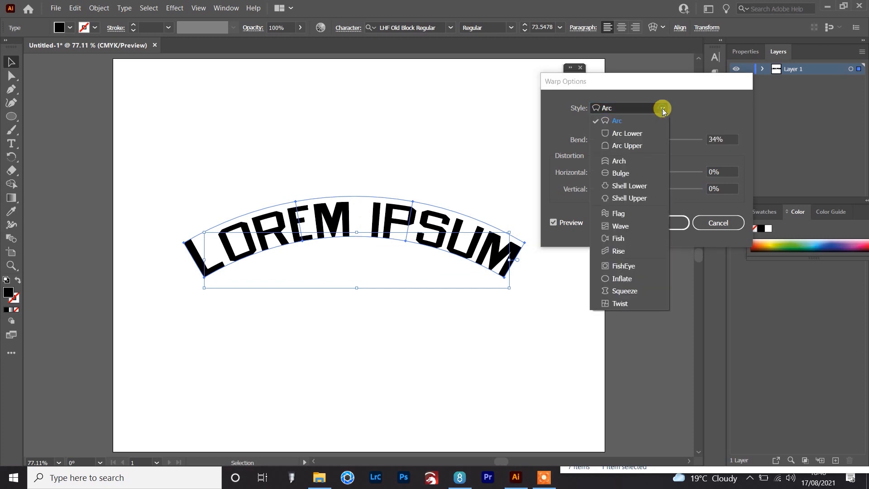
left_click(636, 161)
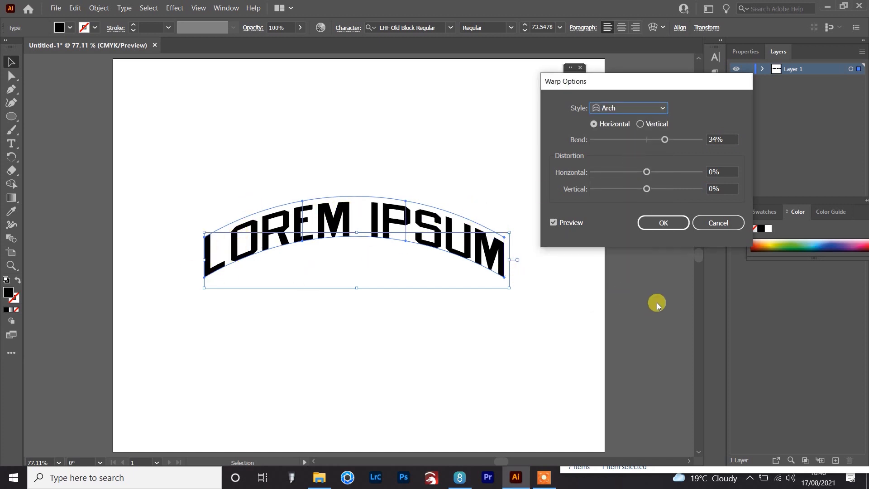
Set the warp style to Flag with a 45% bend and apply it to the text
left_click(658, 107)
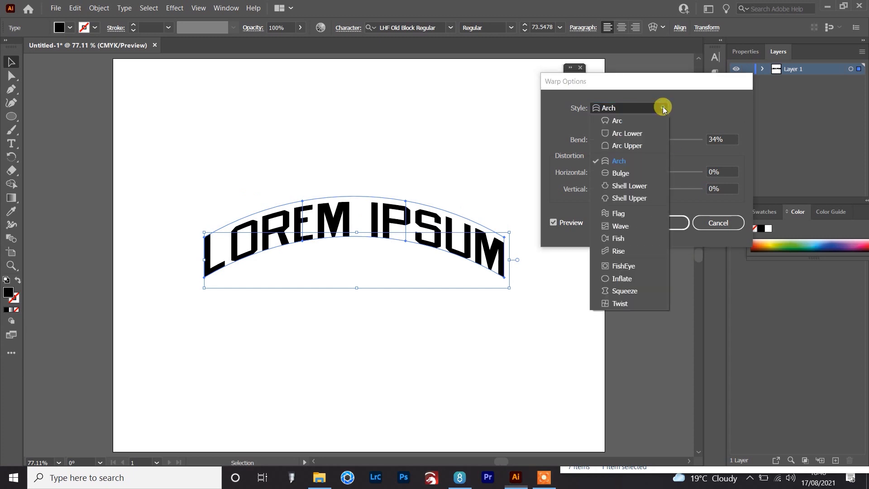
left_click(628, 215)
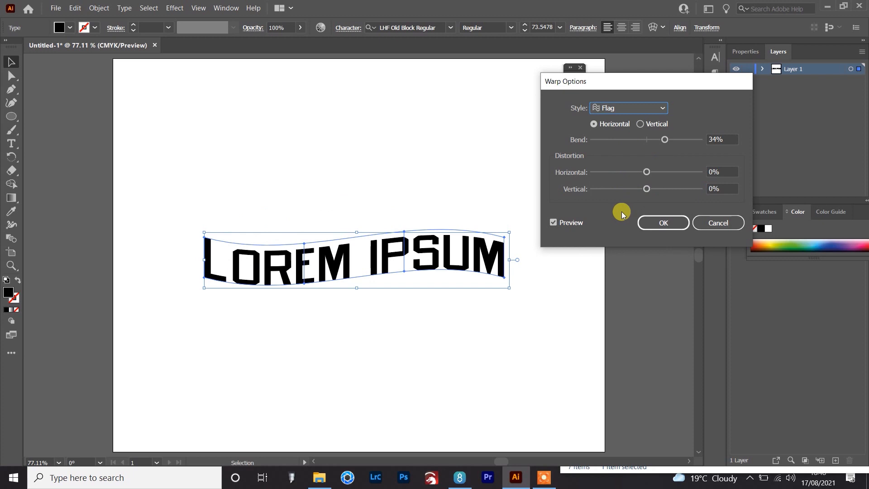
mouse_move(664, 139)
left_mouse_down()
mouse_move(684, 141)
mouse_move(624, 140)
mouse_move(670, 144)
left_mouse_up()
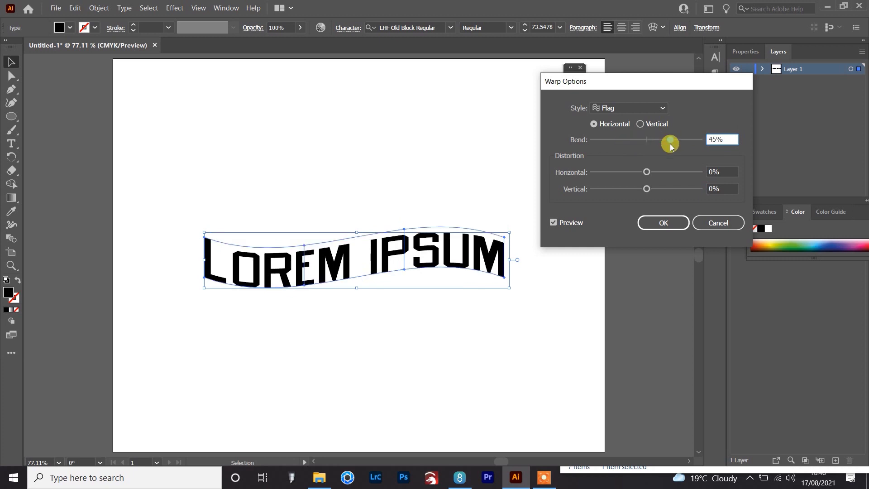
key("Return")
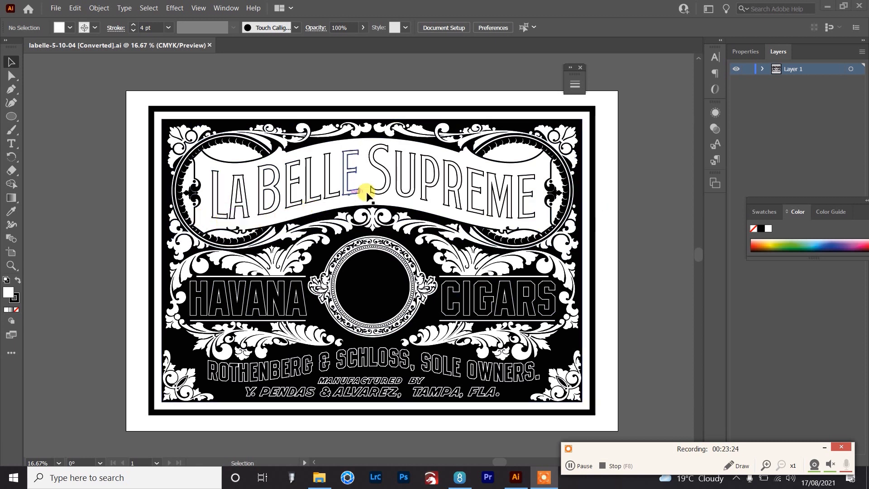
Draw a five-anchor wavy path with the Pen tool along the baseline of the "La Belle Supreme" lettering, from first to last letter
scroll(451, 213, "up", 1)
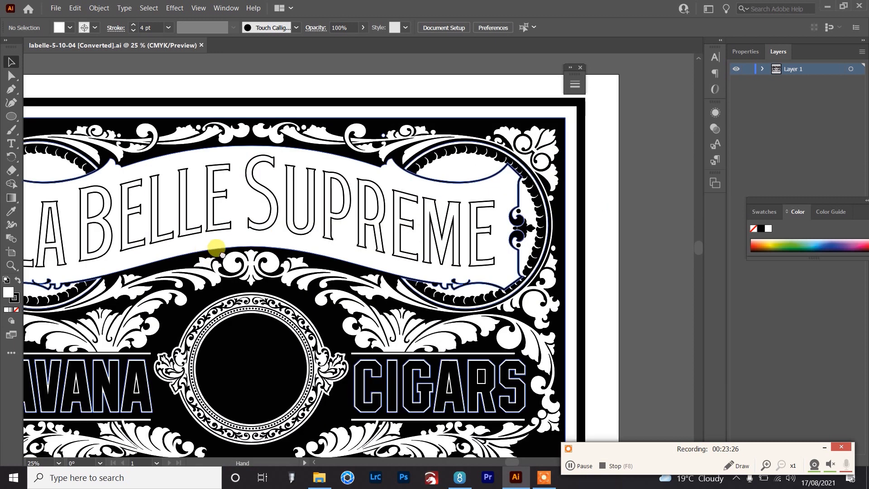
left_click_drag(209, 247, 357, 220)
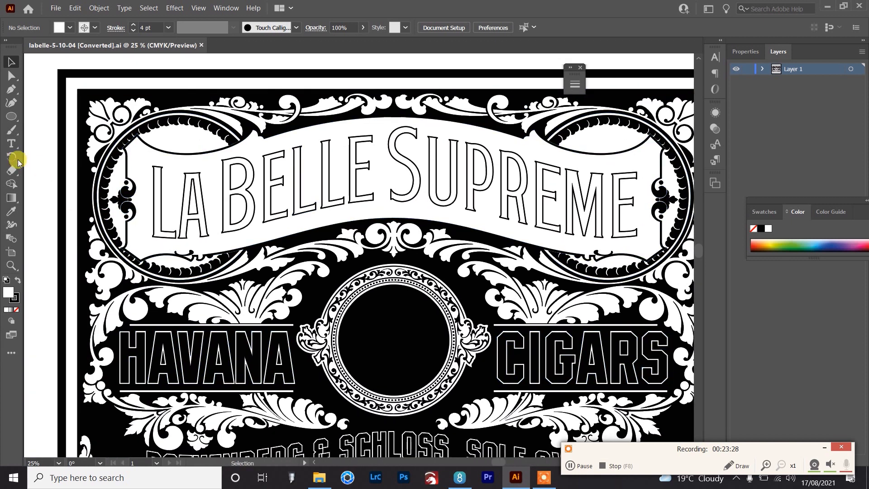
left_click(11, 89)
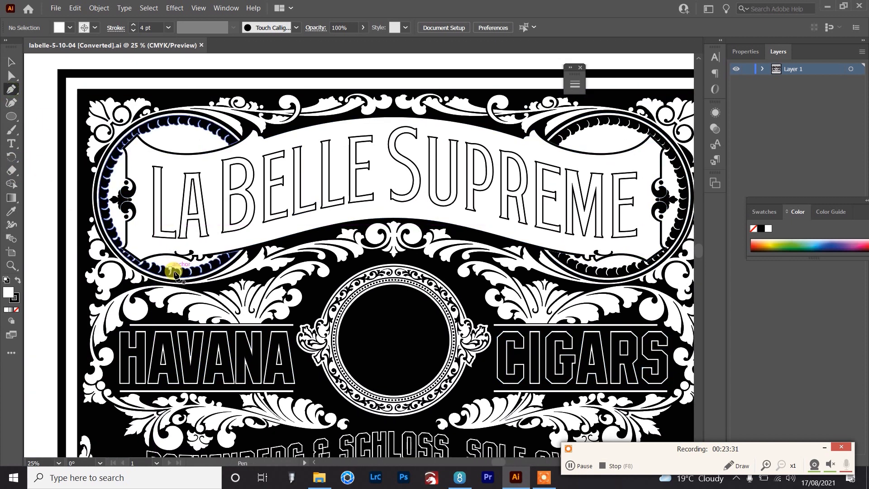
left_click(151, 243)
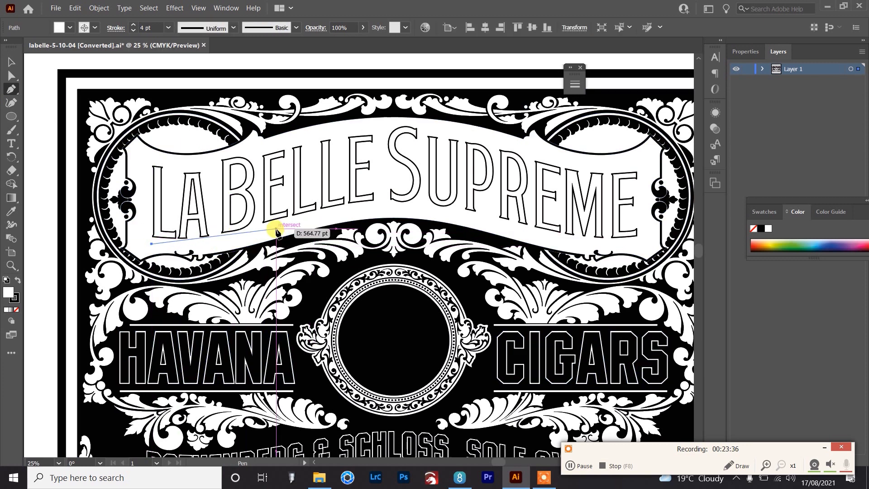
left_click_drag(276, 225, 355, 195)
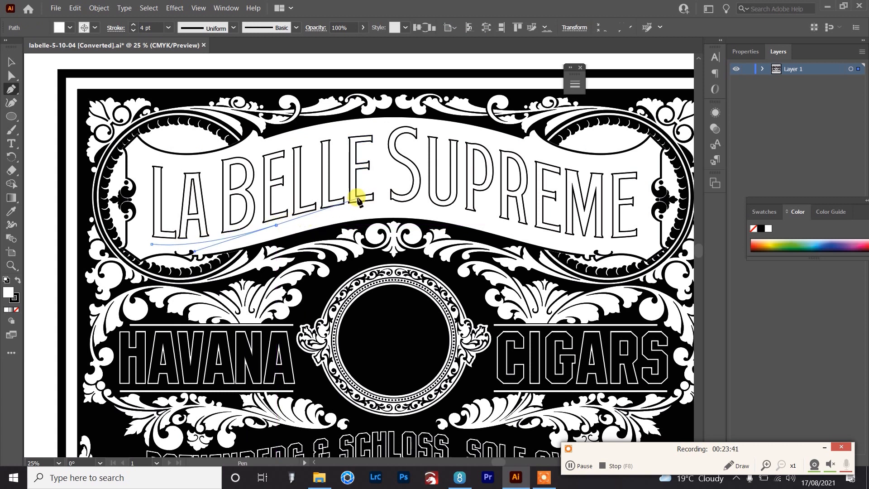
left_click(389, 200)
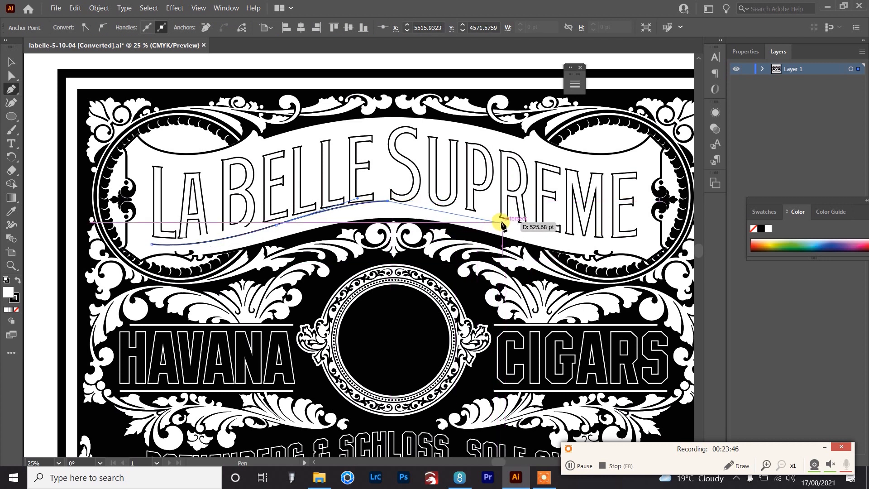
left_click_drag(503, 222, 574, 244)
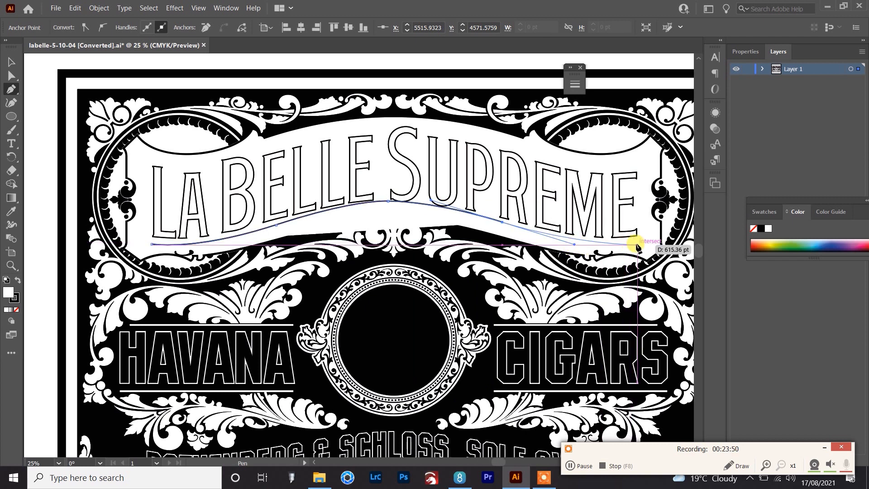
left_click_drag(635, 242, 663, 244)
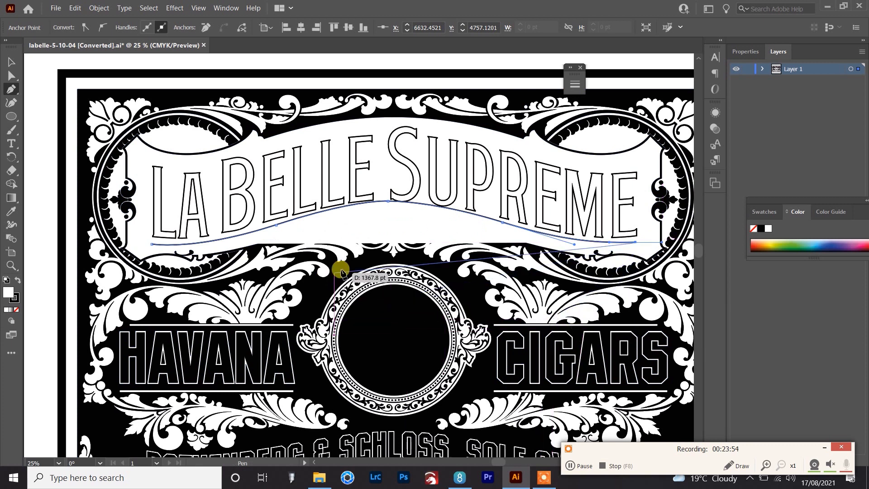
left_click(11, 62)
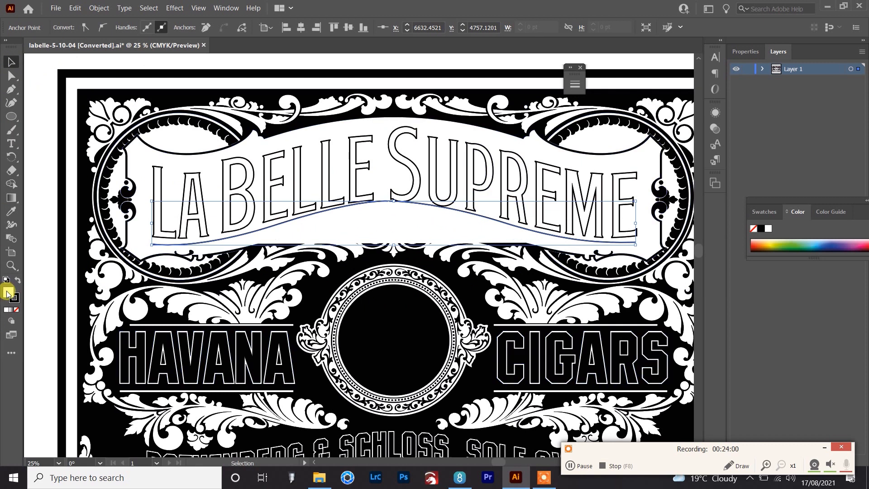
Remove both the stroke and the fill from the wavy path beneath the banner lettering
left_click(537, 144)
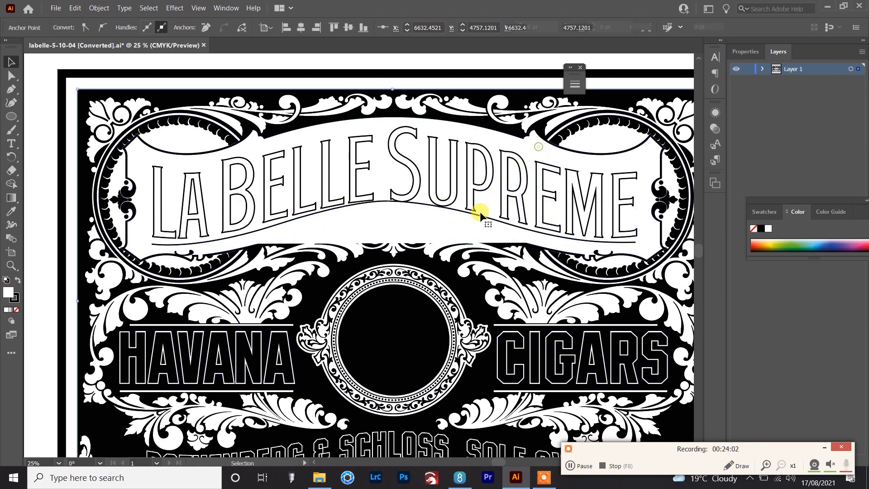
left_click(461, 210)
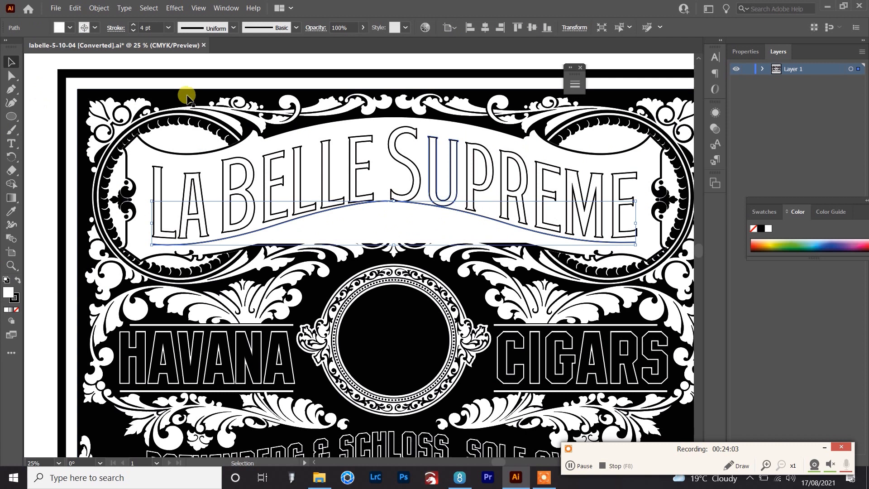
left_click(70, 28)
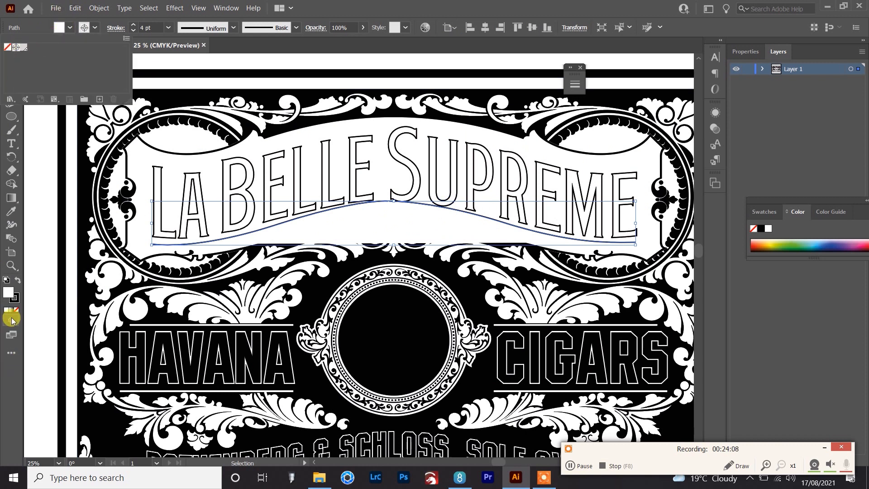
left_click(152, 120)
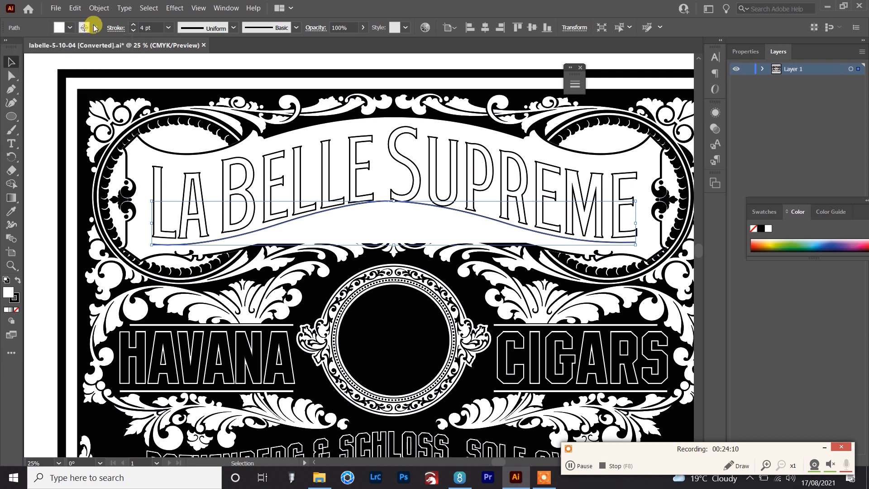
left_click(70, 28)
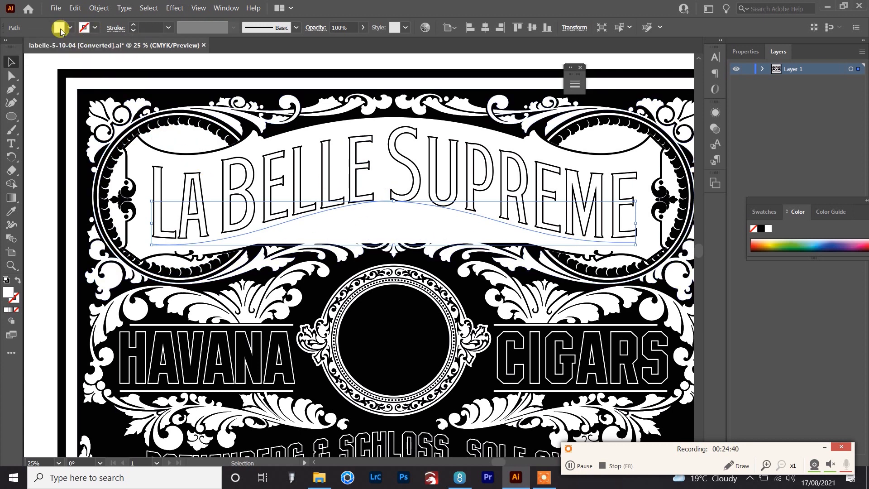
left_click(68, 28)
left_click(7, 48)
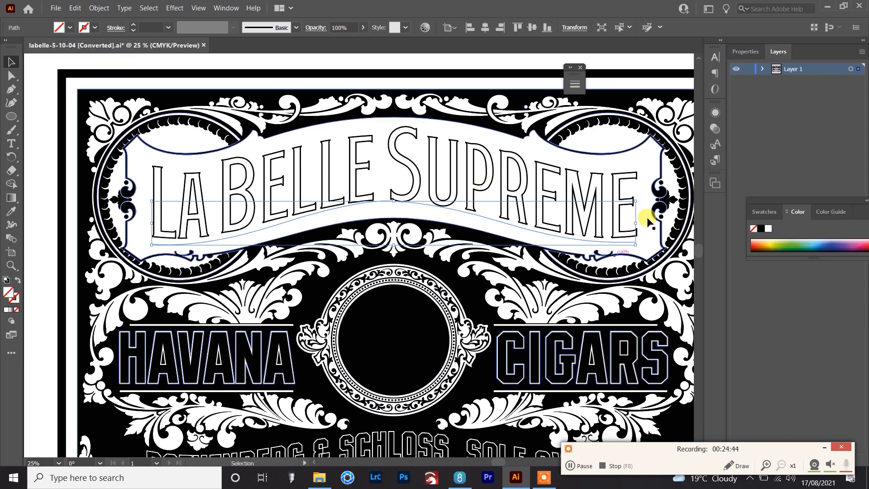
Select all the "La Belle Supreme" letters in the banner and delete them
left_click(625, 181)
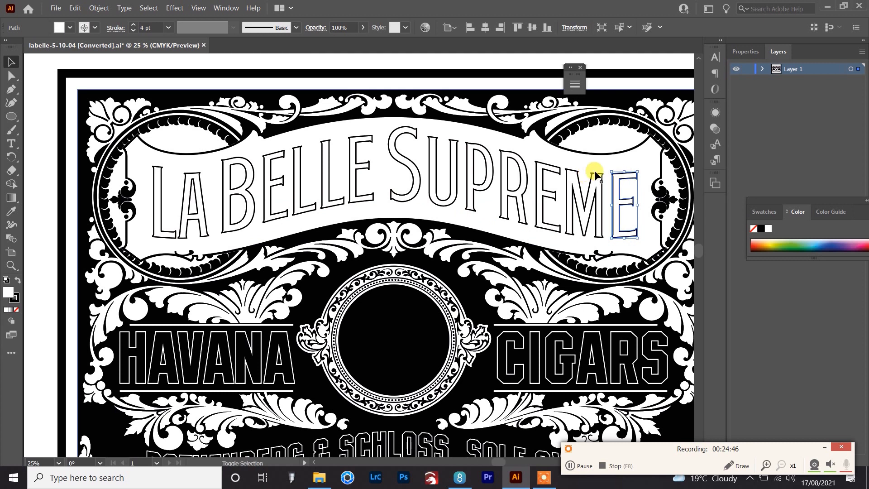
left_click(566, 174, "shift")
left_click(550, 167, "shift")
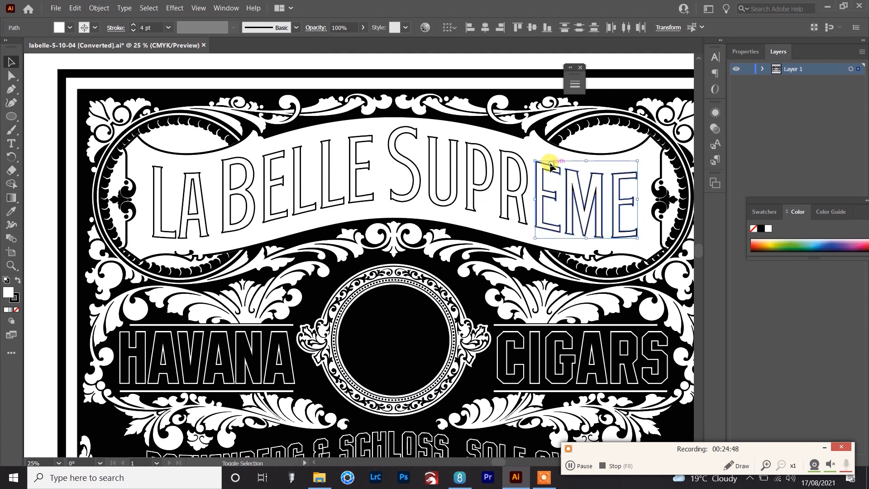
left_click(500, 149, "shift")
left_click(477, 147, "shift")
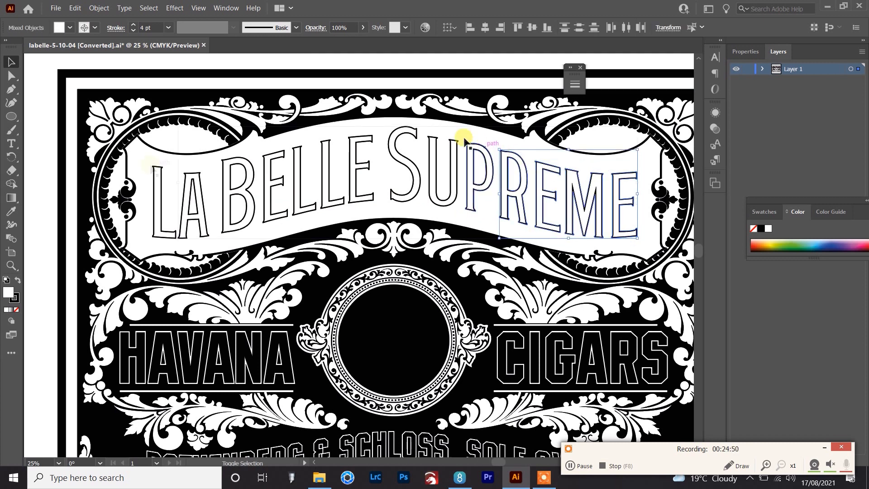
left_click(156, 169, "shift")
key("Delete")
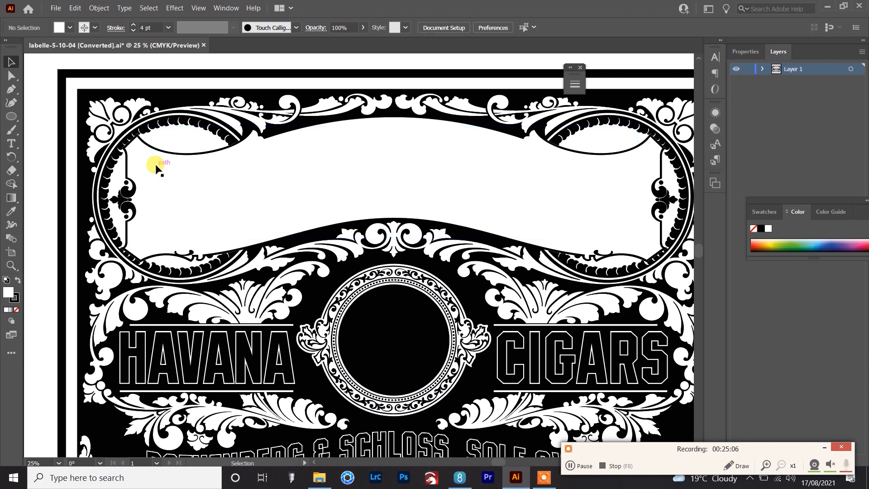
Turn the wavy path in the empty banner into type on a path and clear its placeholder text
left_click(254, 233)
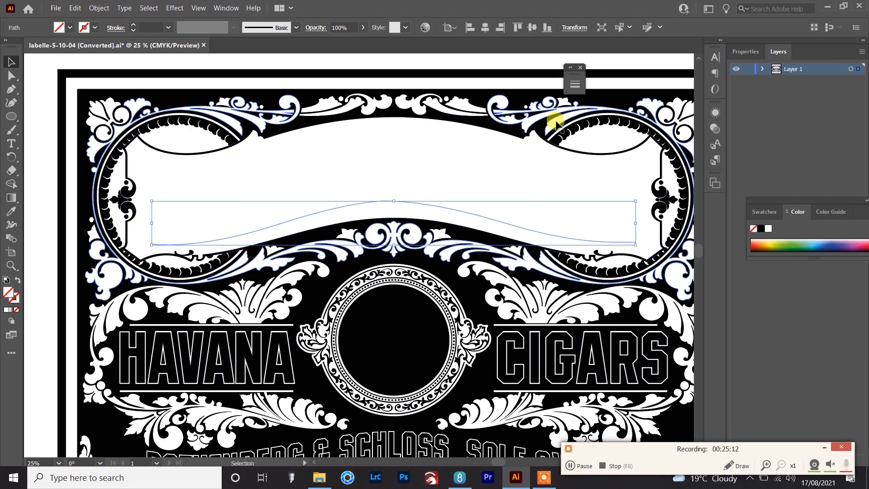
key("ctrl+shift+a")
left_click(11, 143)
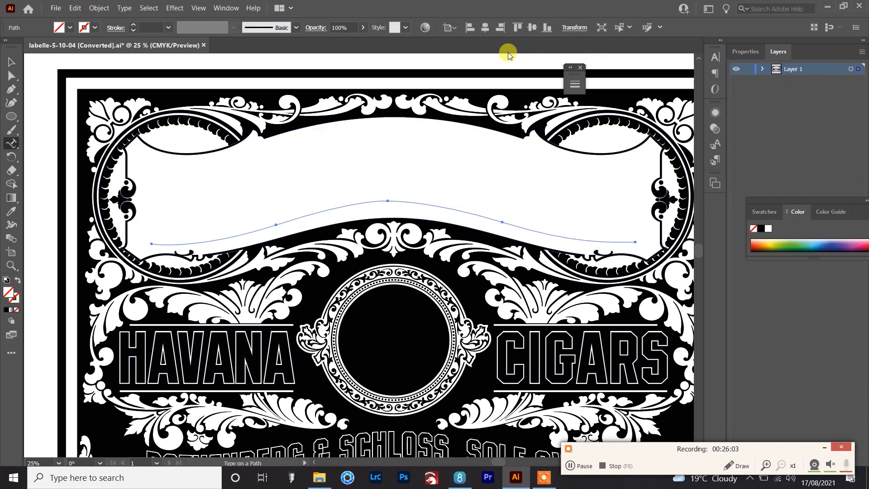
left_click(154, 242)
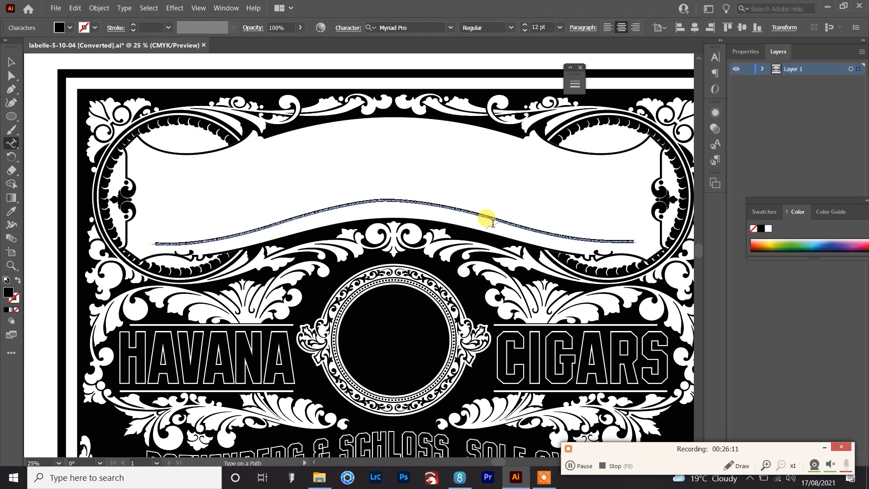
key("BackSpace")
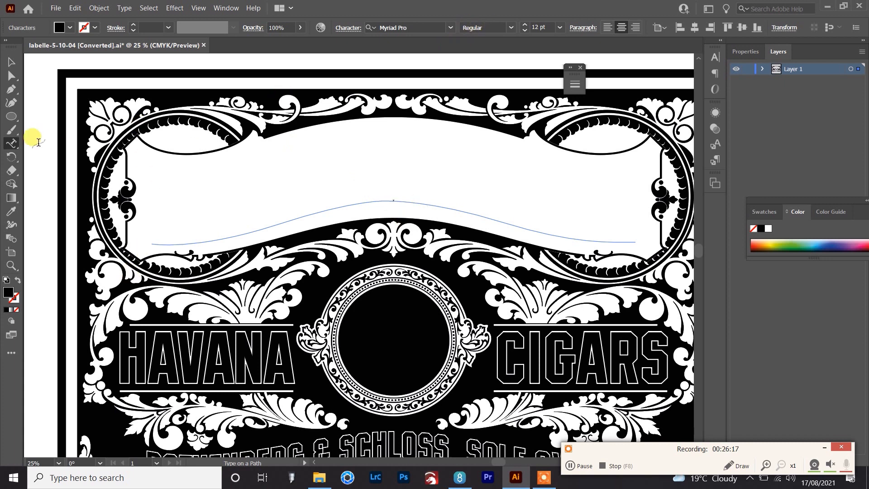
Enter a trial letter "y" on the wavy path and set its font size to 300 pt
left_click_drag(11, 143, 47, 141)
left_click(386, 207)
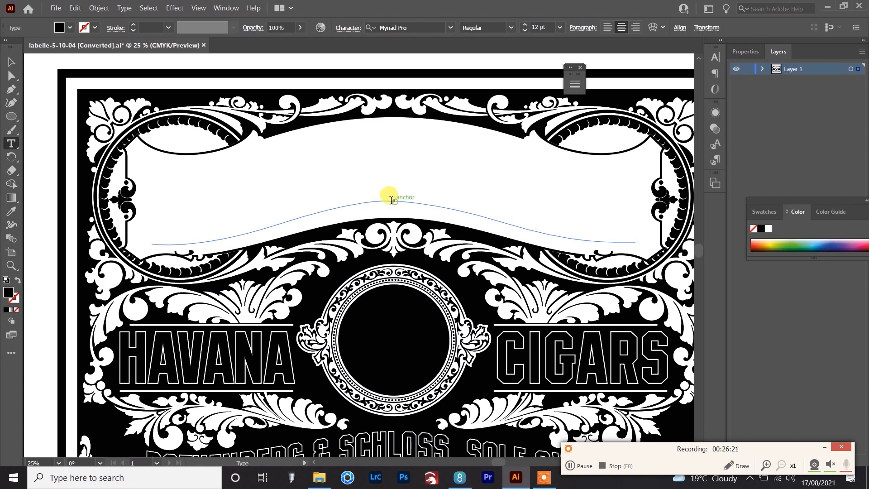
key("ctrl")
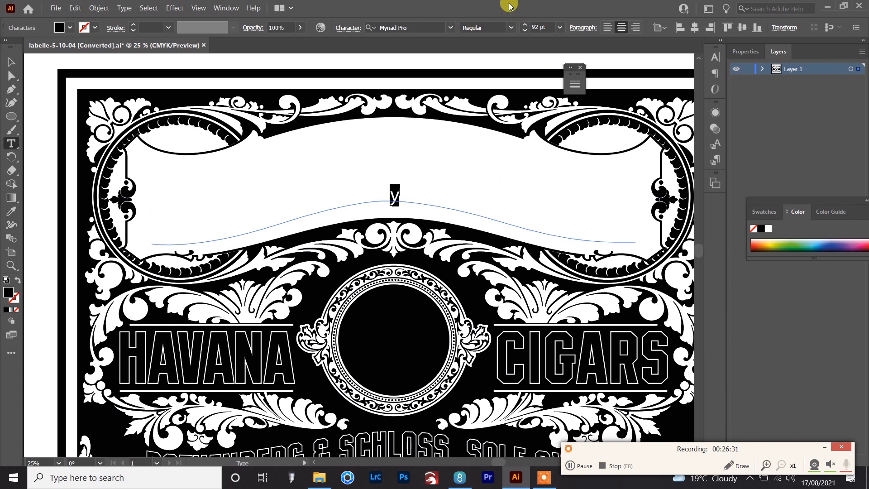
double_click(537, 27)
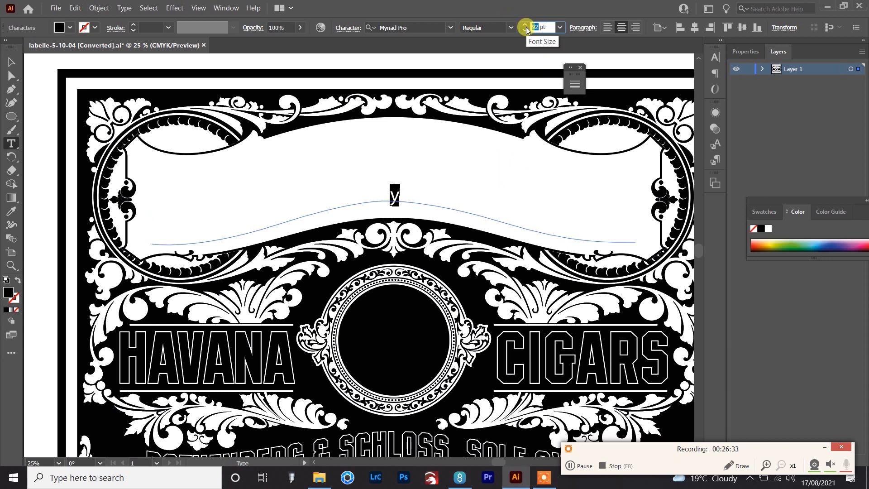
type("3")
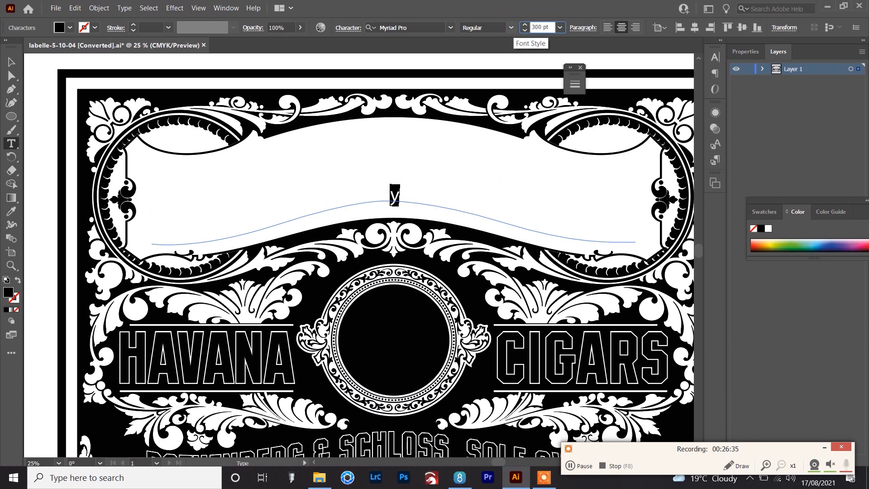
type("00")
key("Return")
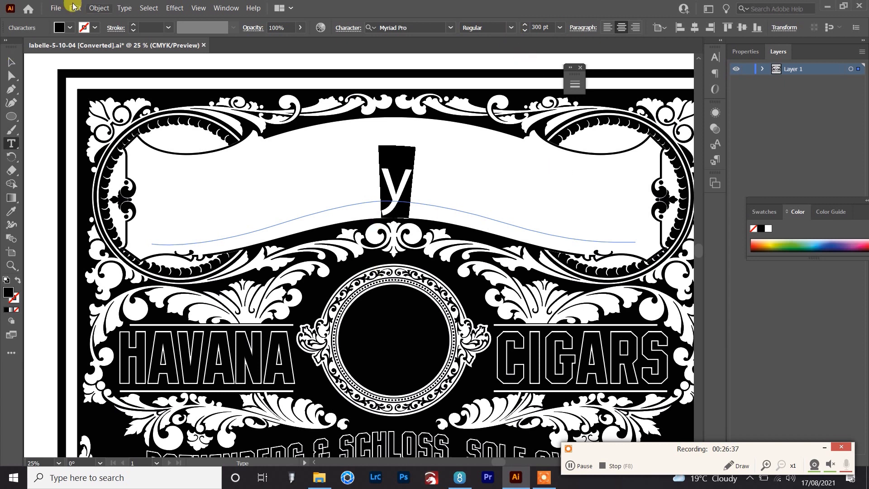
Search the fonts for "lhf" and apply LHF Athletic Club to the trial letter
left_click(433, 26)
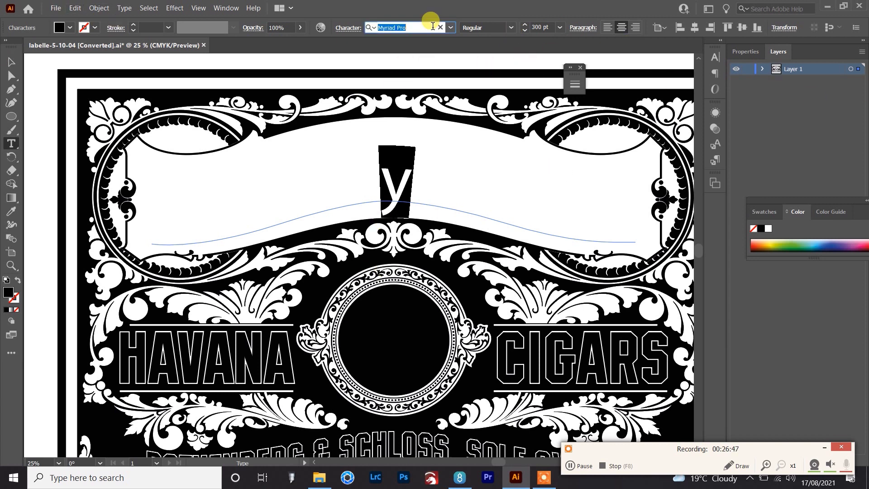
type("lhf")
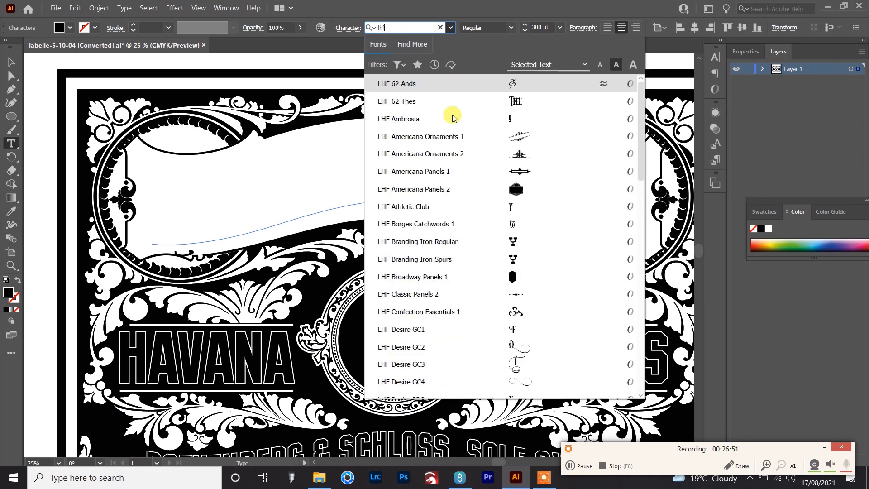
left_click(414, 207)
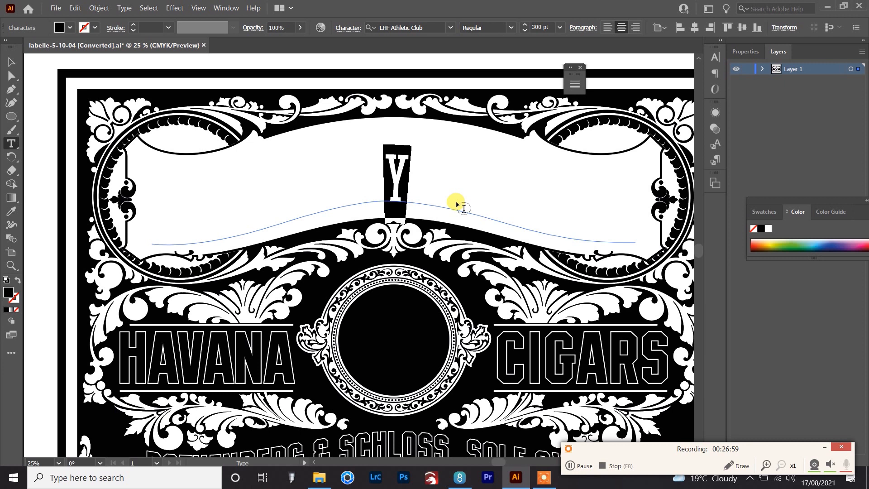
Replace the trial letter on the banner path with the text "THE HAPPY GILDER"
type("THE")
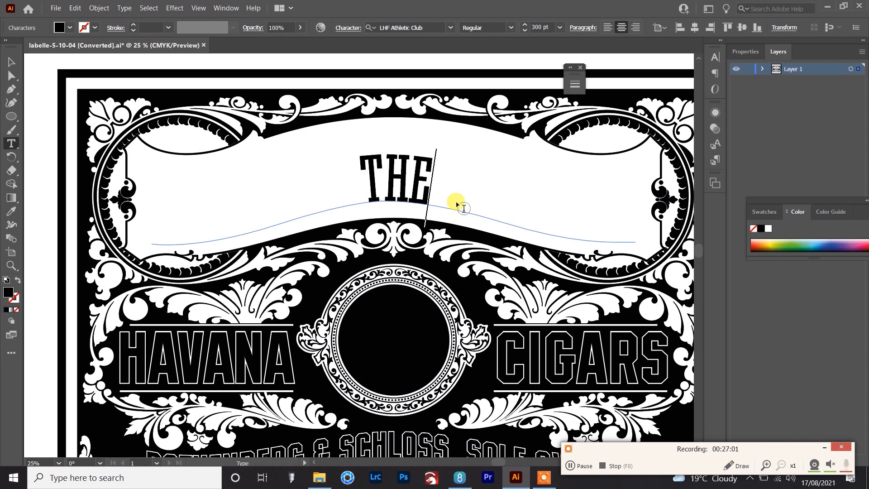
type(" HAPP")
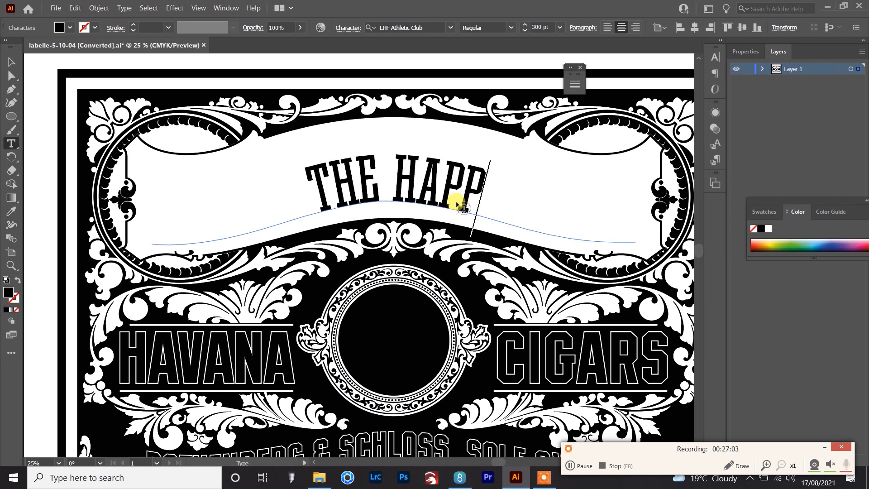
type("Y GIL")
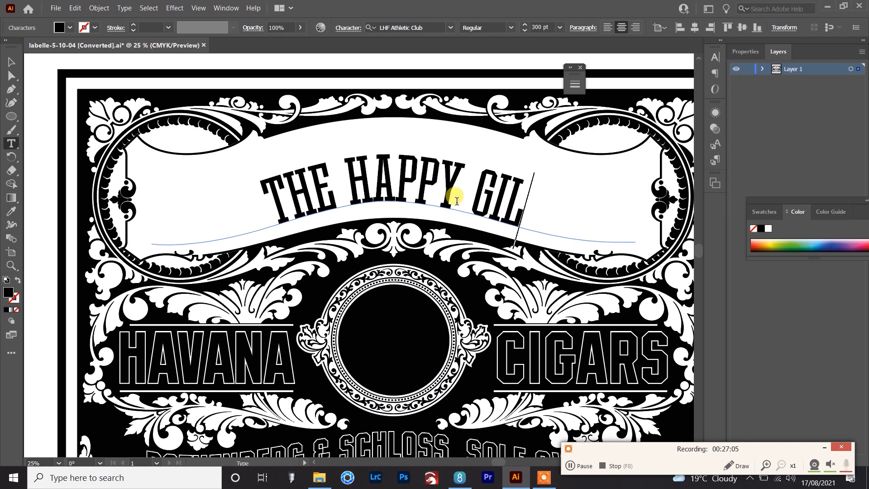
type("DER")
key("Escape")
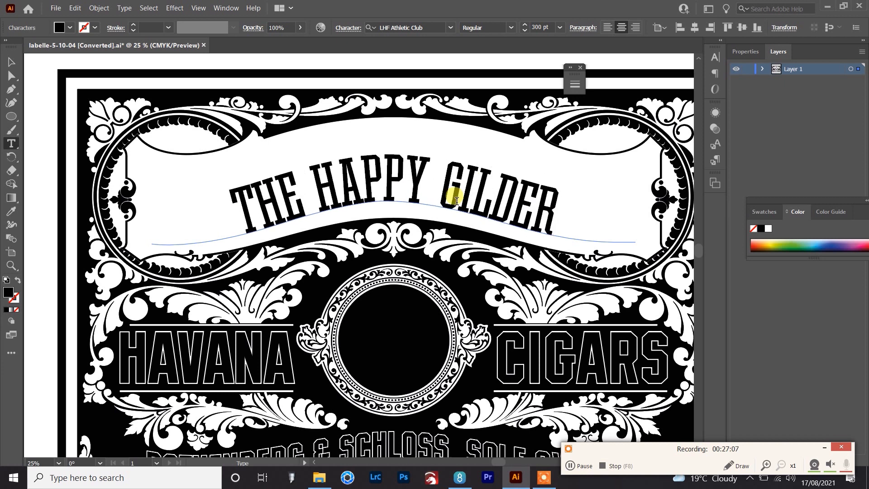
Enlarge the entire THE HAPPY GILDER text on the banner path to 418 pt
left_click_drag(549, 195, 198, 229)
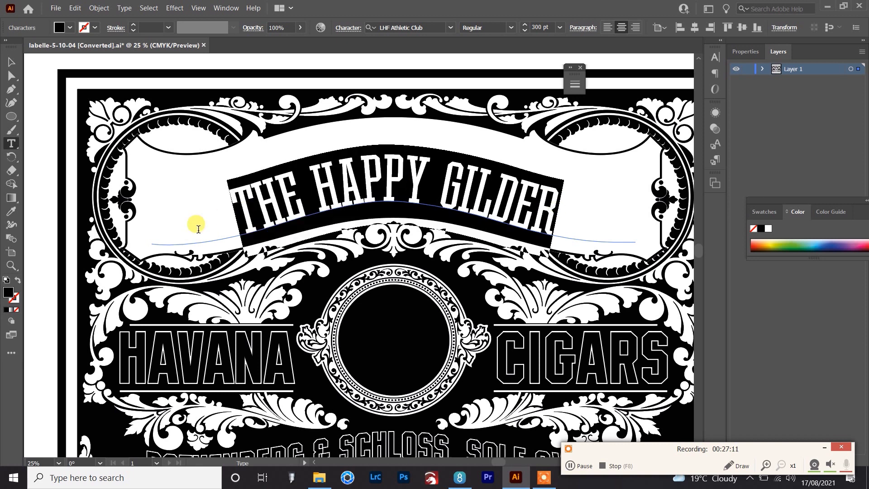
key("ctrl+shift+period")
key("ctrl+shift+period")
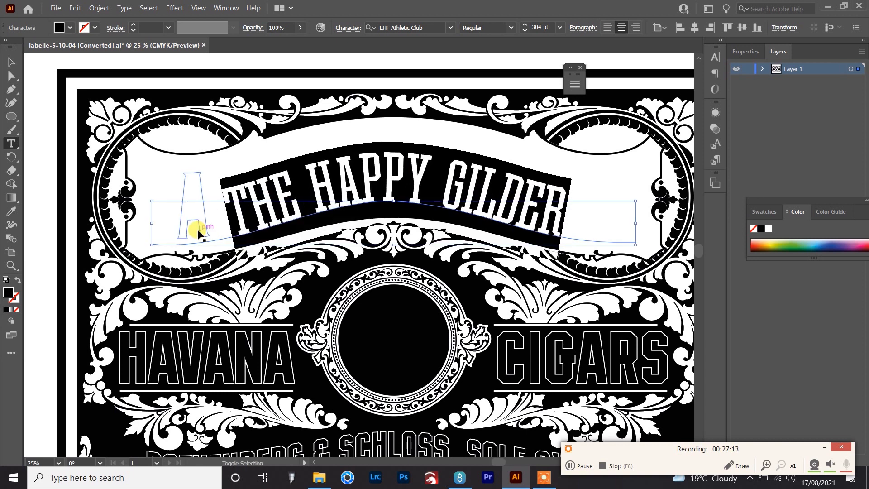
key("ctrl+shift+period")
key("ctrl+shift+period")
key("ctrl+shift+period")
key("ctrl+shift+period")
key("ctrl+shift+period")
key("ctrl+shift+period")
key("ctrl+shift+period")
key("ctrl+shift+period")
key("ctrl+shift+period")
key("ctrl+shift+period")
key("ctrl+shift+period")
key("ctrl+shift+period")
key("ctrl+shift+period")
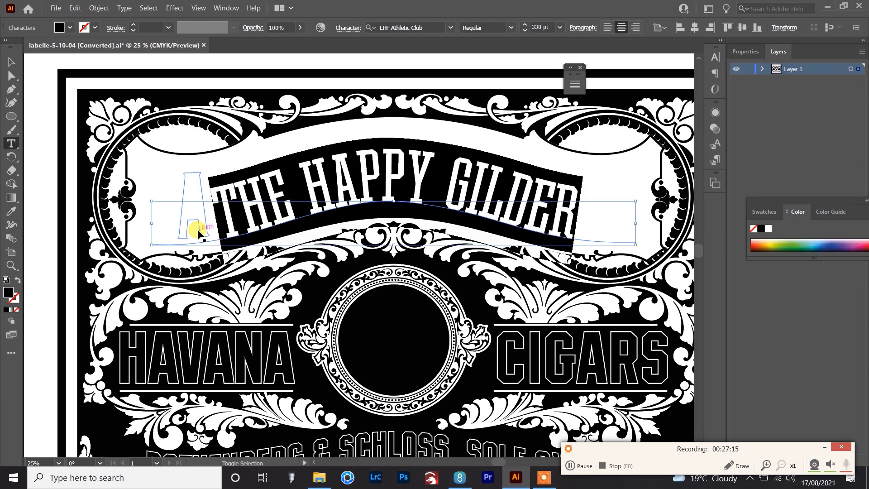
key("ctrl+shift+period")
key("ctrl+shift+period")
key("ctrl+shift+period")
key("ctrl+shift+period")
key("ctrl+shift+period")
key("ctrl+shift+period")
key("ctrl+shift+period")
key("ctrl+shift+period")
key("ctrl+shift+period")
key("ctrl+shift+period")
key("ctrl+shift+period")
key("ctrl+shift+period")
key("ctrl+shift+period")
key("ctrl+shift+period")
key("ctrl+shift+period")
key("ctrl+shift+period")
key("ctrl+shift+period")
key("ctrl+shift+period")
key("ctrl+shift+period")
key("ctrl+shift+period")
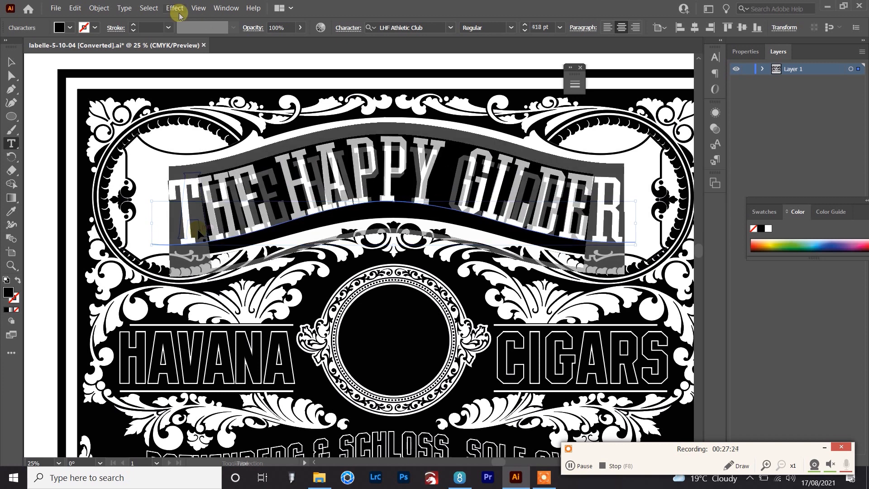
Apply the Skew type-on-a-path effect to the banner text, with preview on and baseline alignment kept
left_click(124, 8)
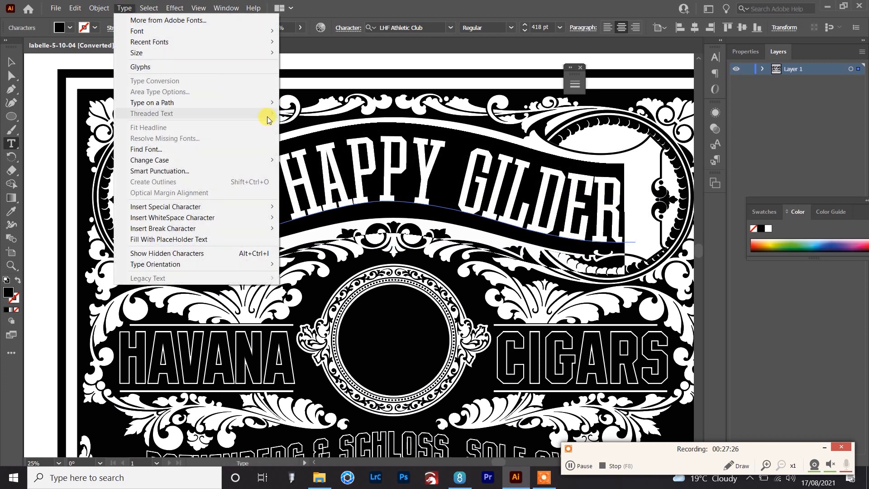
mouse_move(264, 103)
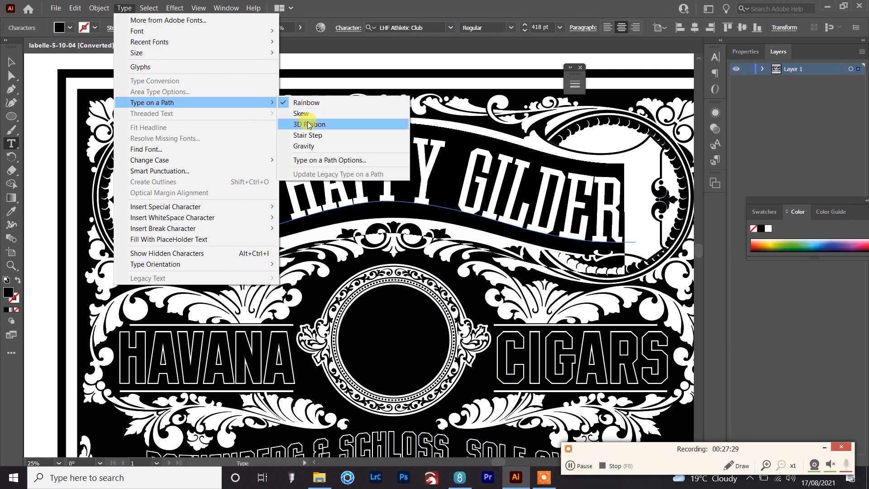
left_click(319, 161)
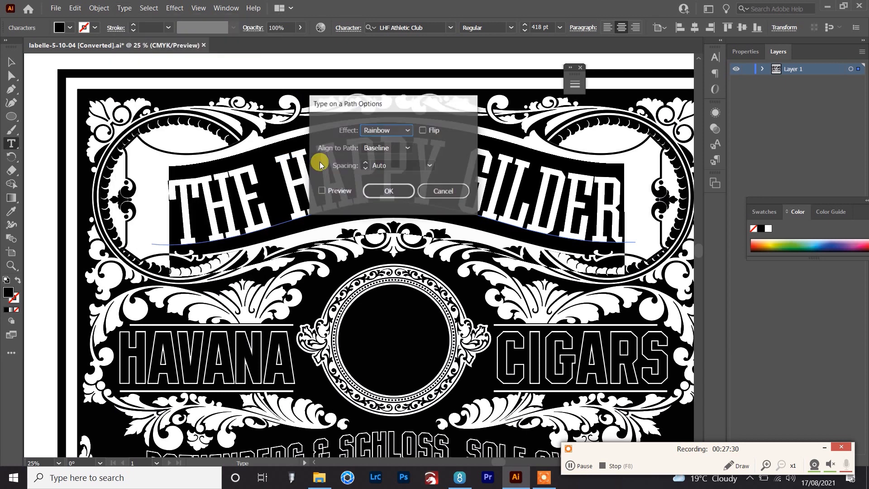
left_click(333, 190)
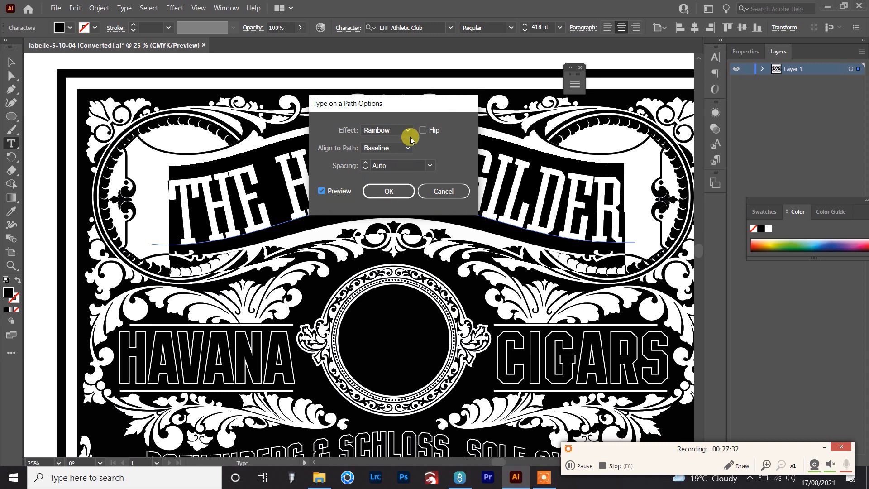
left_click(409, 135)
left_click(380, 153)
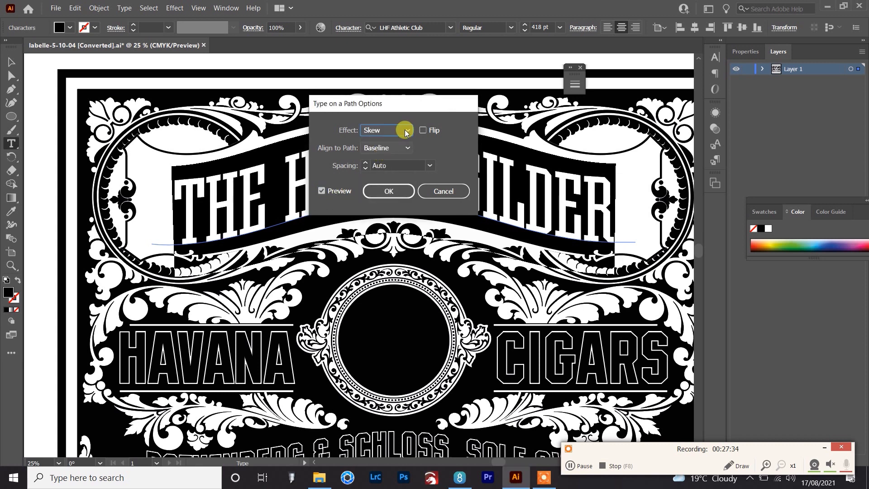
left_click_drag(399, 105, 556, 317)
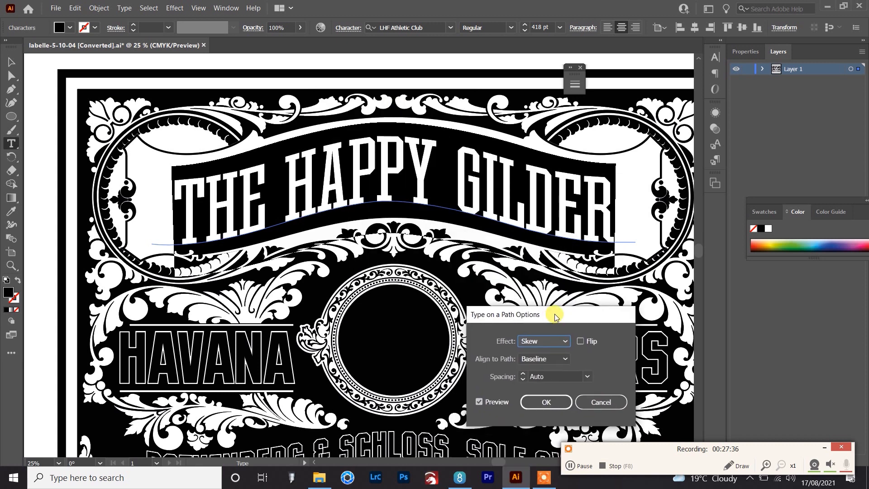
left_click(546, 402)
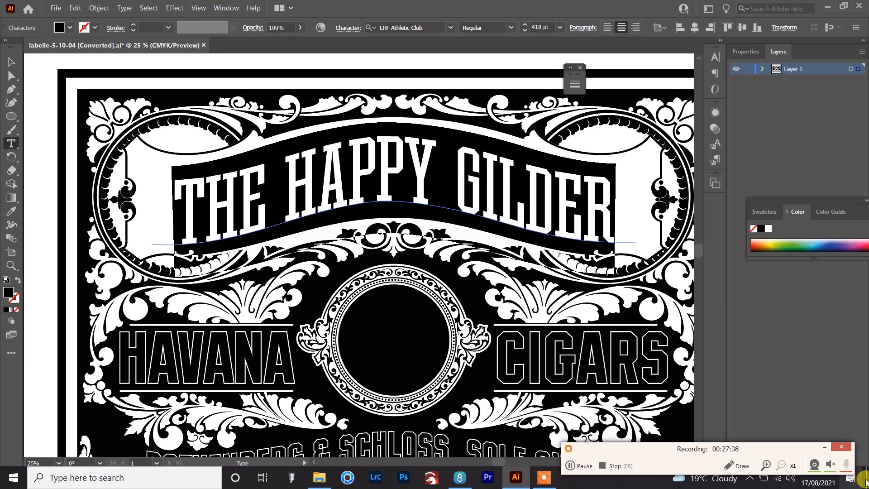
Increase the skewed banner text's font size to 444 pt and finish editing the text
key("ctrl+shift+period")
key("ctrl+shift+period")
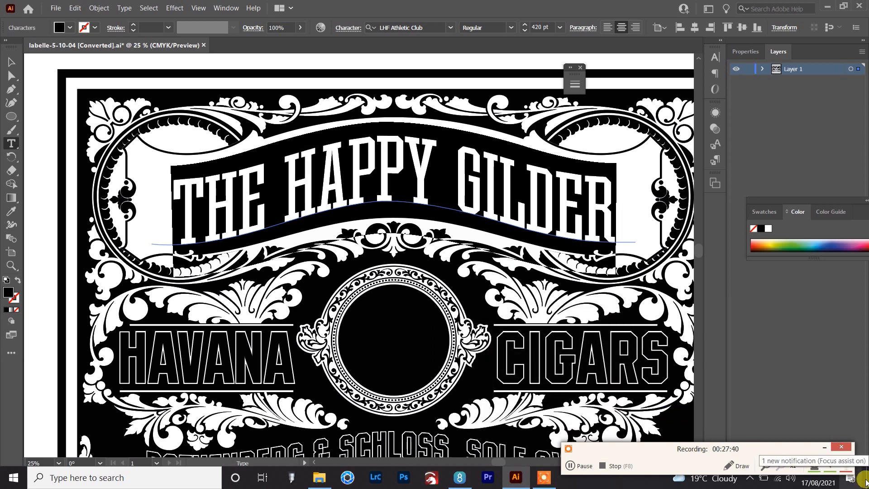
key("ctrl+shift+period")
key("ctrl+shift+period")
key("ctrl+shift+period")
key("ctrl+shift+period")
key("ctrl+shift+period")
key("ctrl+shift+period")
key("ctrl+shift+period")
key("ctrl+shift+period")
key("ctrl+shift+period")
key("ctrl+shift+period")
key("ctrl+shift+period")
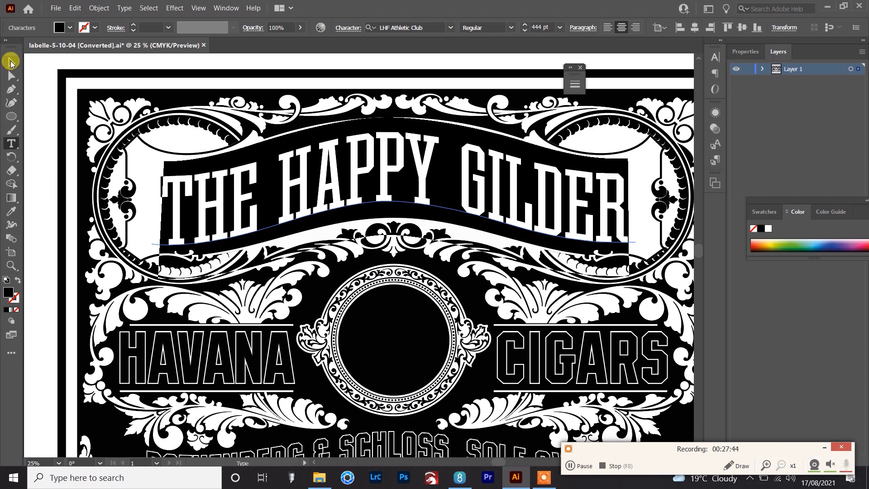
left_click(11, 59)
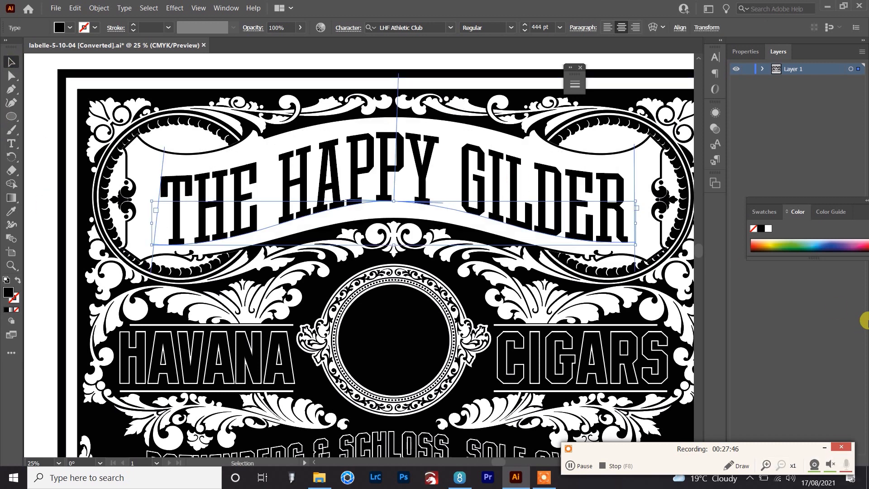
Swap the banner text's fill and stroke to make it a black outline, and set the stroke weight to 8 pt
key("ctrl+0")
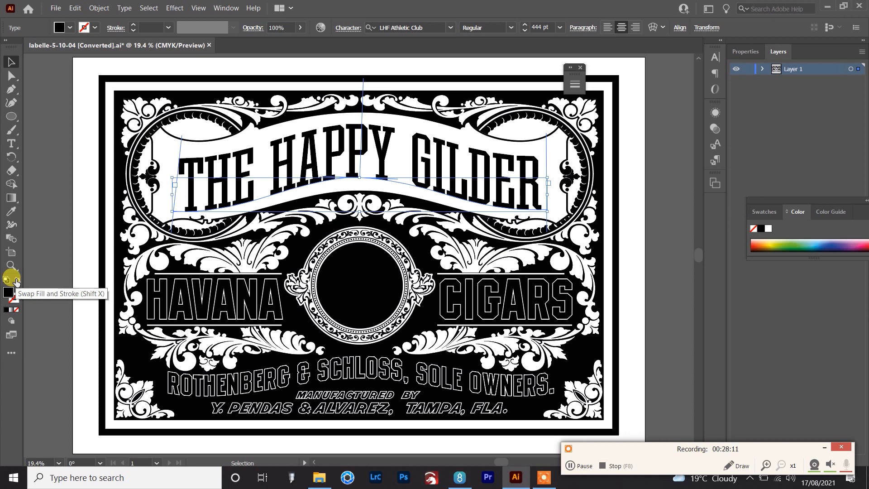
left_click(16, 281)
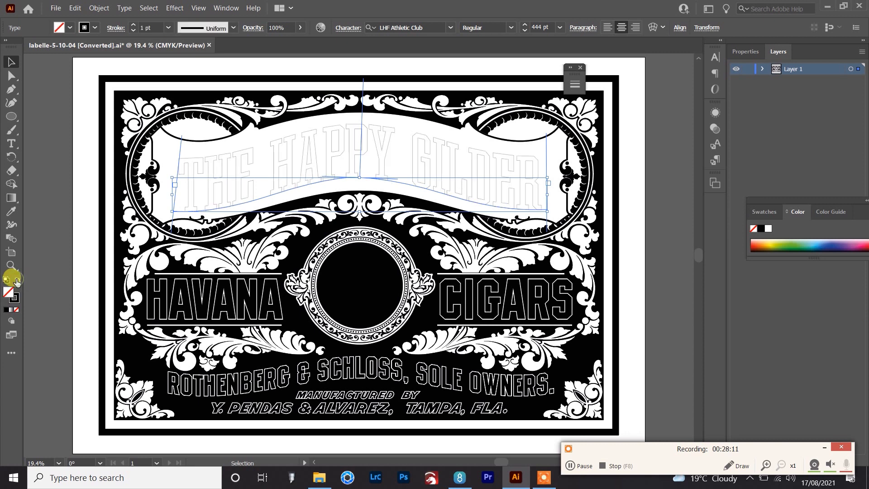
left_click(131, 25)
left_click(131, 25)
left_click(131, 25)
left_click(132, 26)
left_click(131, 25)
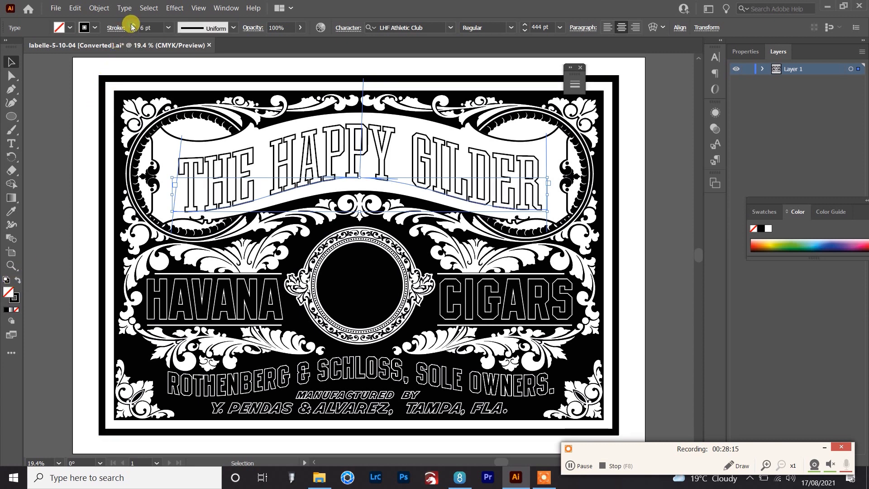
left_click(131, 25)
left_click(132, 26)
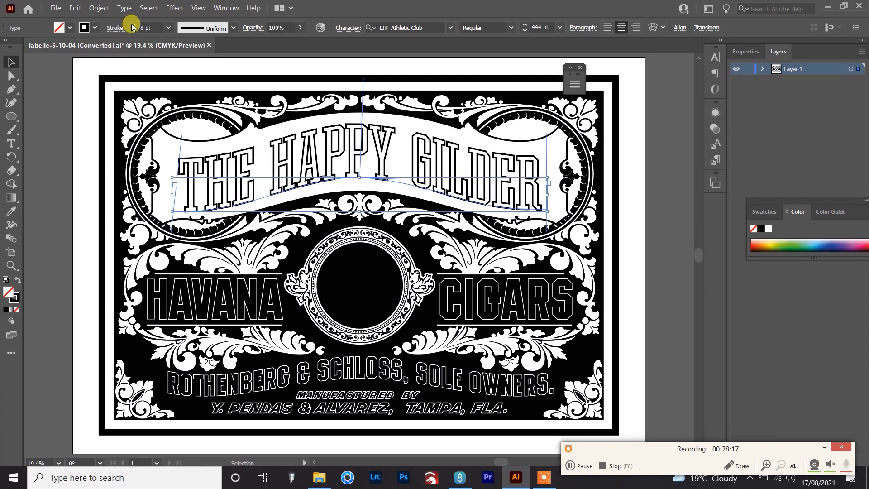